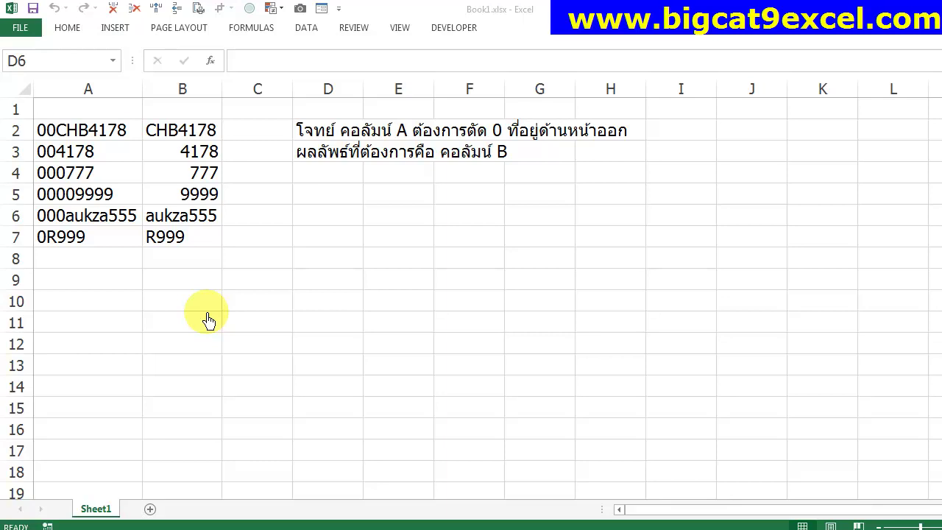
Step: Delete the note in D2:D3 and copy the codes A2:A7 into E2:E7
{"action": "left_click_drag", "start_coordinate": [315, 132], "coordinate": [327, 184]}
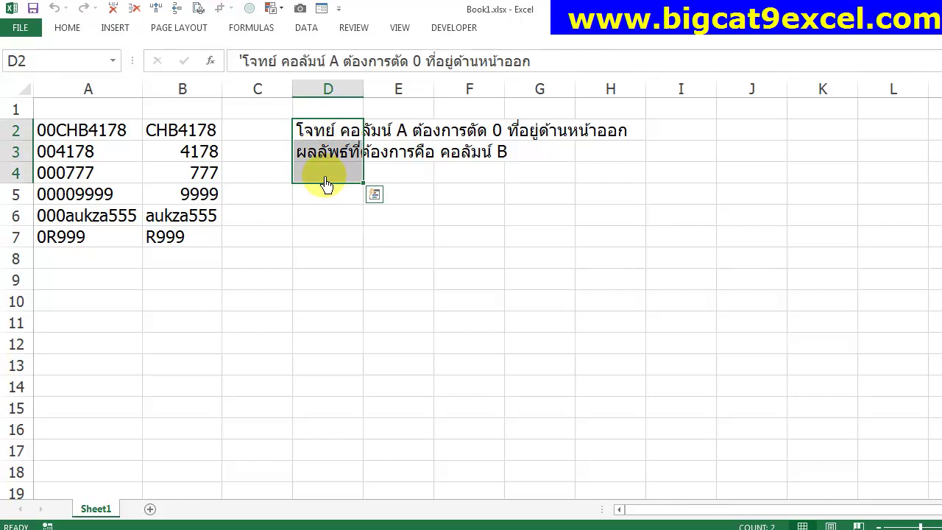
{"action": "key", "text": "Down"}
{"action": "key", "text": "ctrl+shift+Down"}
{"action": "key", "text": "ctrl+c"}
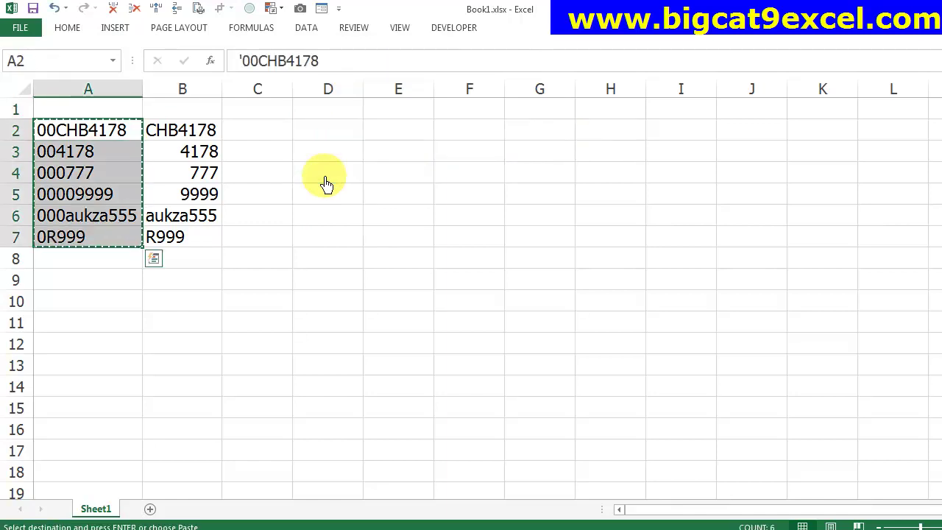
{"action": "key", "text": "Up"}
{"action": "key", "text": "Right"}
{"action": "key", "text": "Right"}
{"action": "key", "text": "Right"}
{"action": "key", "text": "Right"}
{"action": "key", "text": "Down"}
{"action": "key", "text": "Return"}
Step: Replace every 0 in the copied codes with nothing and autofit column E
{"action": "key", "text": "ctrl+h"}
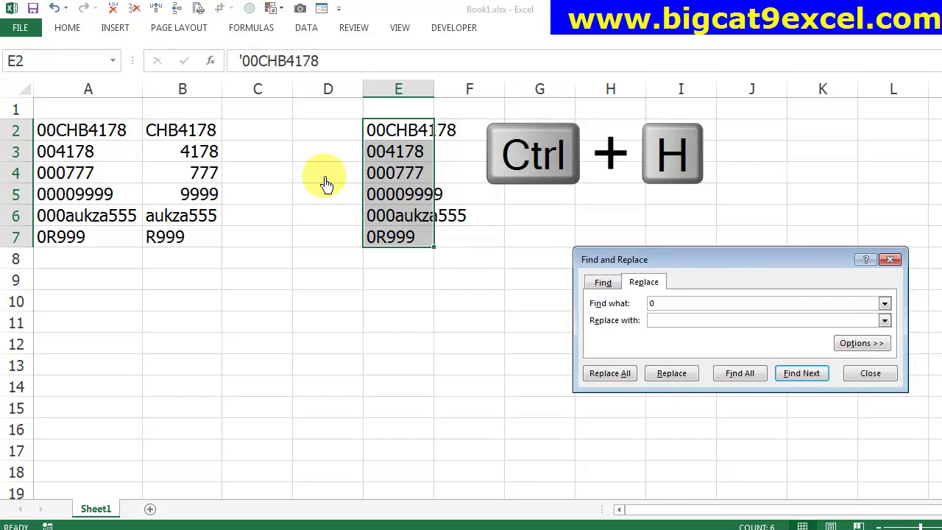
{"action": "key", "text": "shift+Tab"}
{"action": "type", "text": "0"}
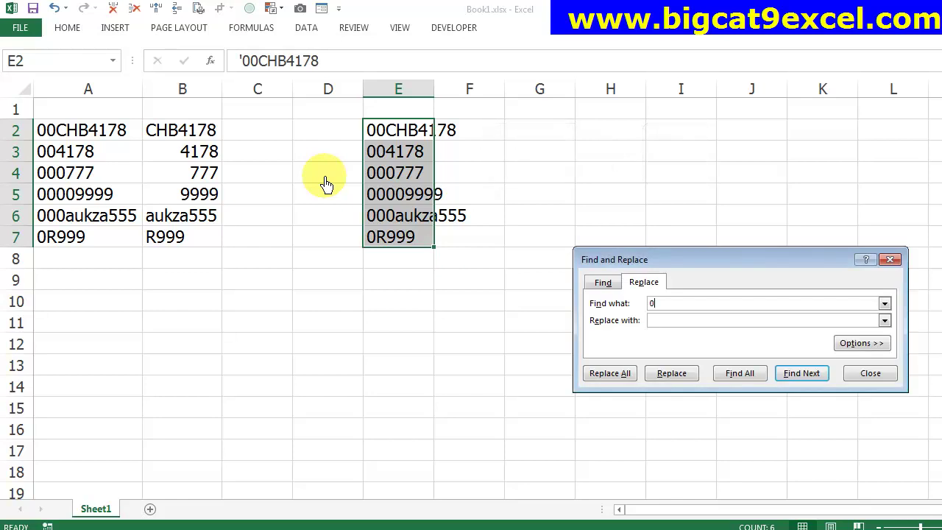
{"action": "left_click", "coordinate": [609, 375]}
{"action": "left_click", "coordinate": [503, 312]}
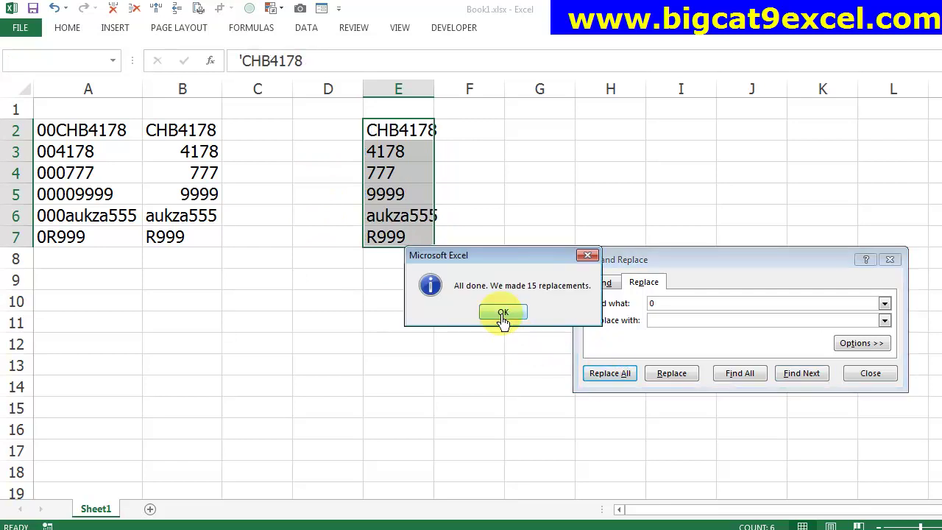
{"action": "left_click", "coordinate": [870, 374]}
{"action": "left_click", "coordinate": [619, 300]}
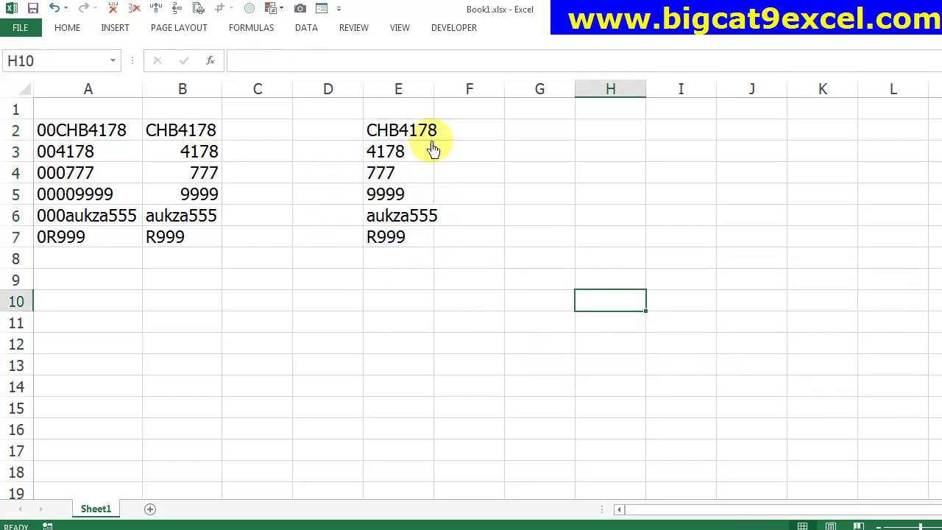
{"action": "double_click", "coordinate": [433, 89]}
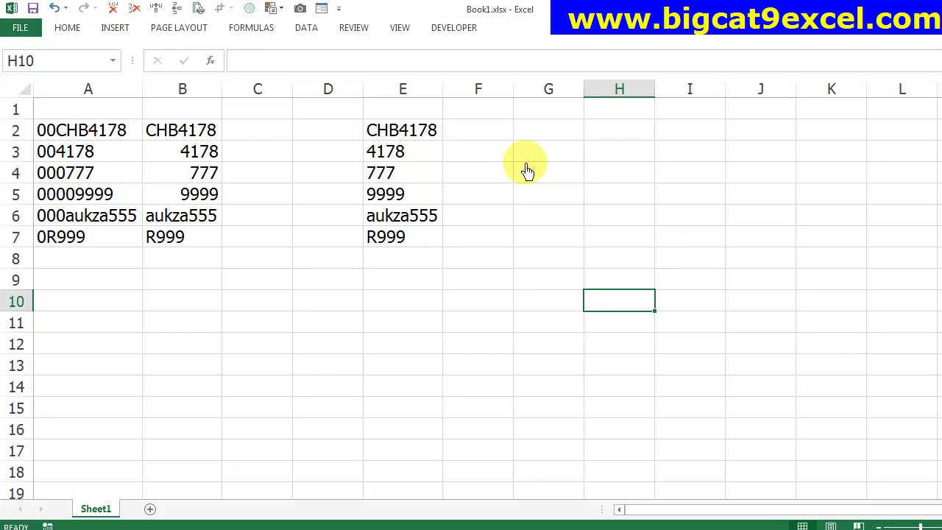
Step: Enter =ISTEXT(E2) in F2 to test the first cleaned value
{"action": "left_click_drag", "start_coordinate": [423, 153], "coordinate": [416, 195]}
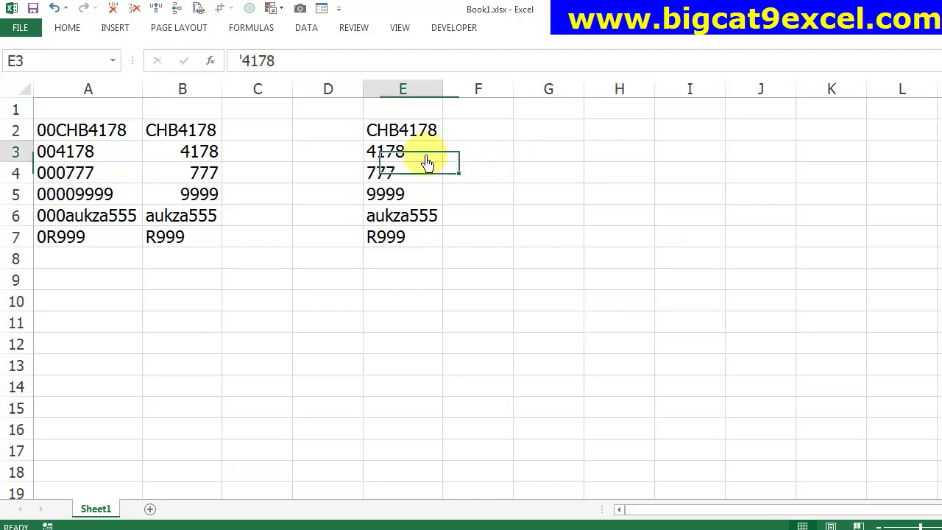
{"action": "left_click", "coordinate": [458, 151]}
{"action": "left_click", "coordinate": [471, 134]}
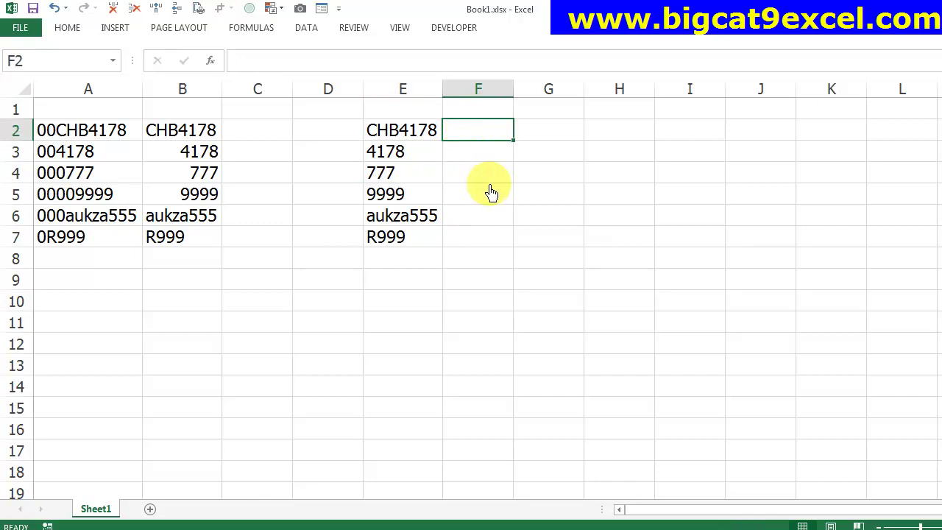
{"action": "type", "text": "="}
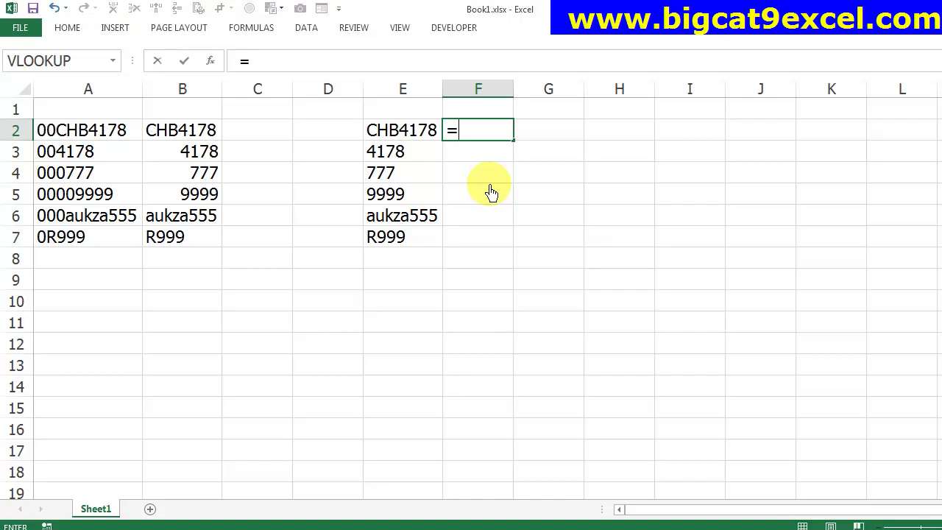
{"action": "type", "text": "ISTEXT("}
{"action": "key", "text": "Left"}
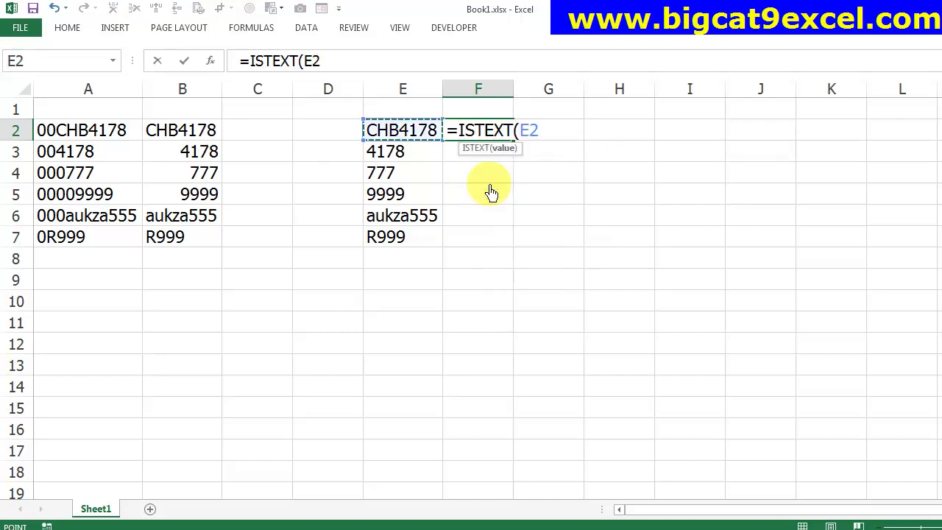
{"action": "key", "text": "Return"}
Step: Copy the ISTEXT formula down to F7 and confirm every result is TRUE
{"action": "key", "text": "Up"}
{"action": "key", "text": "ctrl+c"}
{"action": "key", "text": "shift+Left"}
{"action": "key", "text": "shift+Down"}
{"action": "key", "text": "shift+Down"}
{"action": "key", "text": "shift+Down"}
{"action": "key", "text": "shift+Right"}
{"action": "key", "text": "ctrl+v"}
{"action": "key", "text": "shift+Up"}
{"action": "key", "text": "shift+Up"}
{"action": "key", "text": "shift+Up"}
{"action": "key", "text": "F2"}
{"action": "key", "text": "Escape"}
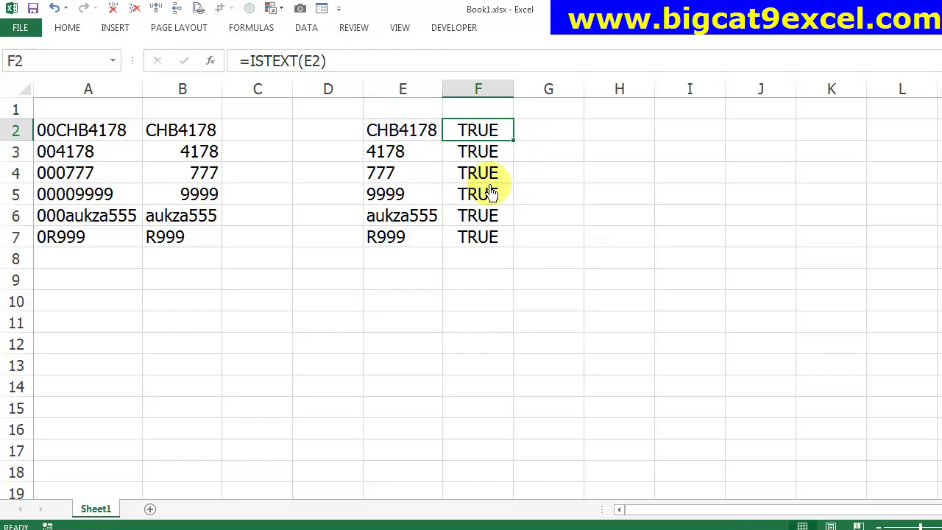
{"action": "key", "text": "Down"}
{"action": "key", "text": "Down"}
{"action": "key", "text": "Down"}
Step: Delete the ISTEXT test formulas from F2:F7 and return to F2
{"action": "key", "text": "Down"}
{"action": "key", "text": "Down"}
{"action": "key", "text": "Up"}
{"action": "key", "text": "Up"}
{"action": "key", "text": "Up"}
{"action": "key", "text": "Up"}
{"action": "key", "text": "shift+Down"}
{"action": "key", "text": "shift+Down"}
{"action": "key", "text": "shift+Down"}
{"action": "key", "text": "Delete"}
{"action": "key", "text": "Down"}
{"action": "key", "text": "Left"}
{"action": "key", "text": "shift+Down"}
{"action": "key", "text": "shift+Down"}
{"action": "key", "text": "shift+Down"}
{"action": "key", "text": "Up"}
{"action": "key", "text": "Right"}
Step: Enter =E2+0 in F2 and fill it down to F7
{"action": "type", "text": "="}
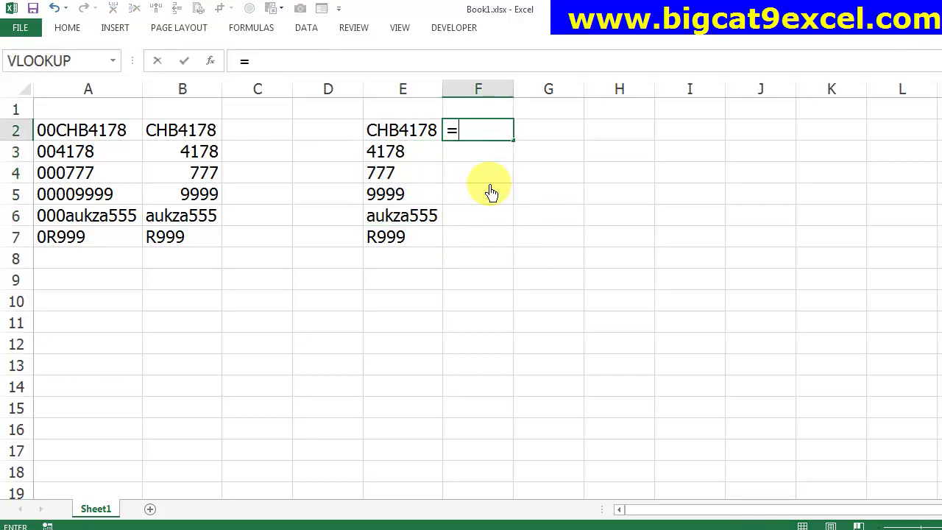
{"action": "key", "text": "Left"}
{"action": "type", "text": "+0"}
{"action": "key", "text": "ctrl+Return"}
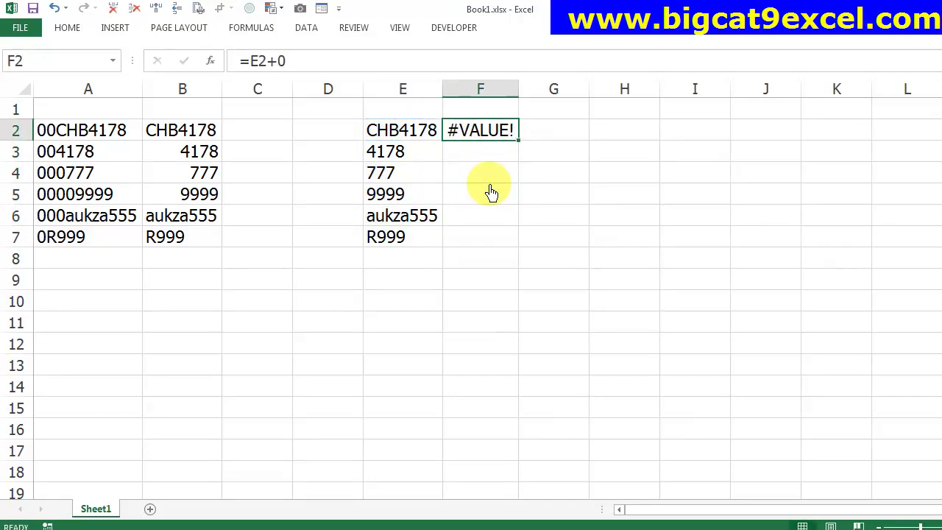
{"action": "key", "text": "ctrl+c"}
{"action": "key", "text": "shift+Left"}
{"action": "key", "text": "shift+Right"}
{"action": "key", "text": "shift+Down"}
{"action": "key", "text": "shift+Down"}
{"action": "key", "text": "shift+Down"}
{"action": "key", "text": "Return"}
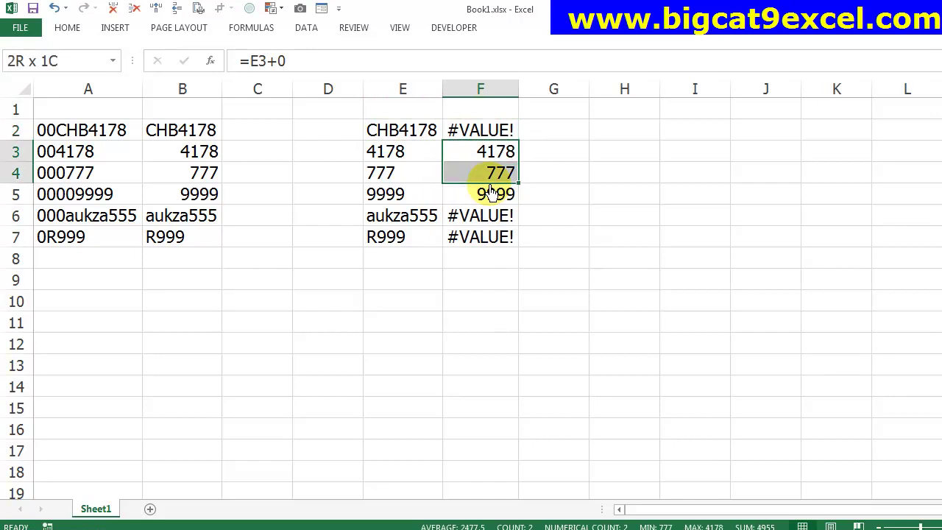
Step: Change F2's formula to =IFERROR(E2+0,E2)
{"action": "key", "text": "Up"}
{"action": "key", "text": "F2"}
{"action": "key", "text": "Home"}
{"action": "key", "text": "Right"}
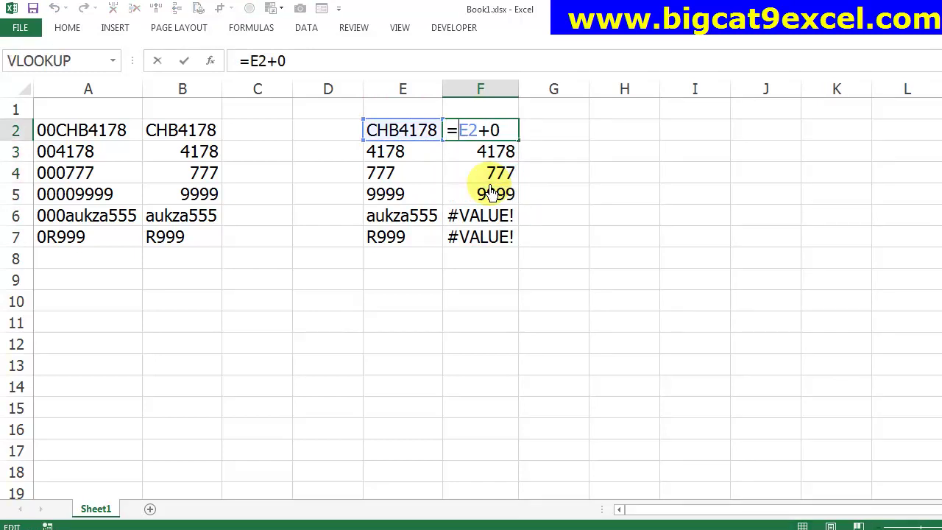
{"action": "type", "text": "IF"}
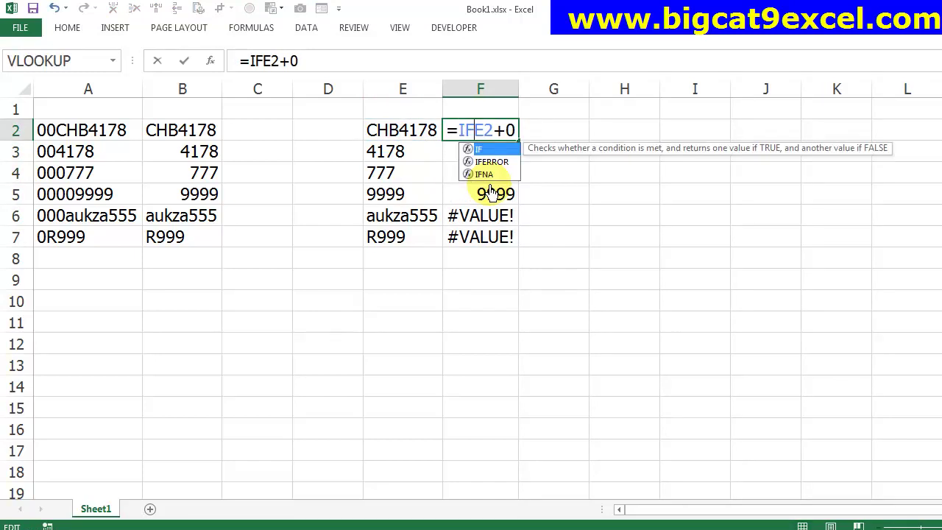
{"action": "type", "text": "ER"}
{"action": "key", "text": "Tab"}
{"action": "key", "text": "End"}
{"action": "type", "text": ",E2"}
{"action": "key", "text": "Return"}
Step: Copy the IFERROR formula down to F7 and review it in F2
{"action": "key", "text": "Up"}
{"action": "key", "text": "ctrl+c"}
{"action": "key", "text": "ctrl+shift+Down"}
{"action": "key", "text": "ctrl+v"}
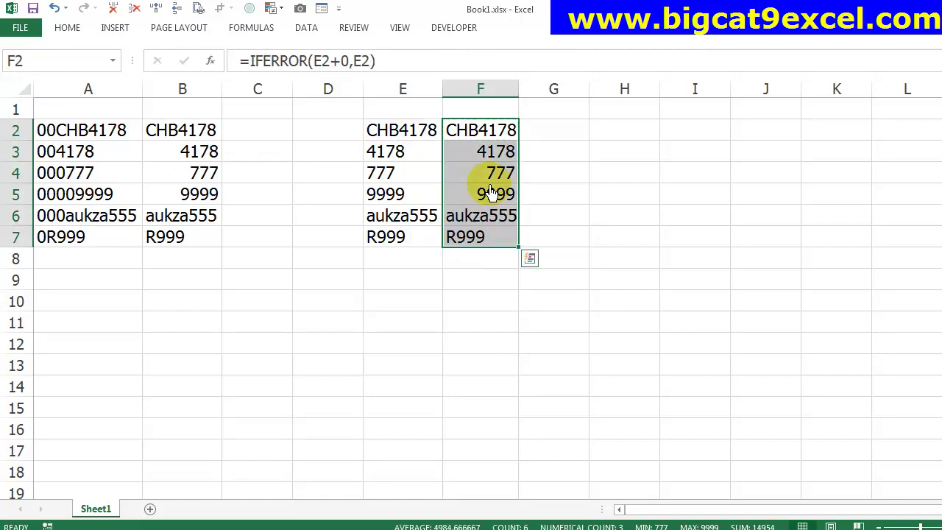
{"action": "left_click", "coordinate": [491, 190]}
{"action": "key", "text": "Down"}
{"action": "key", "text": "Down"}
{"action": "key", "text": "Down"}
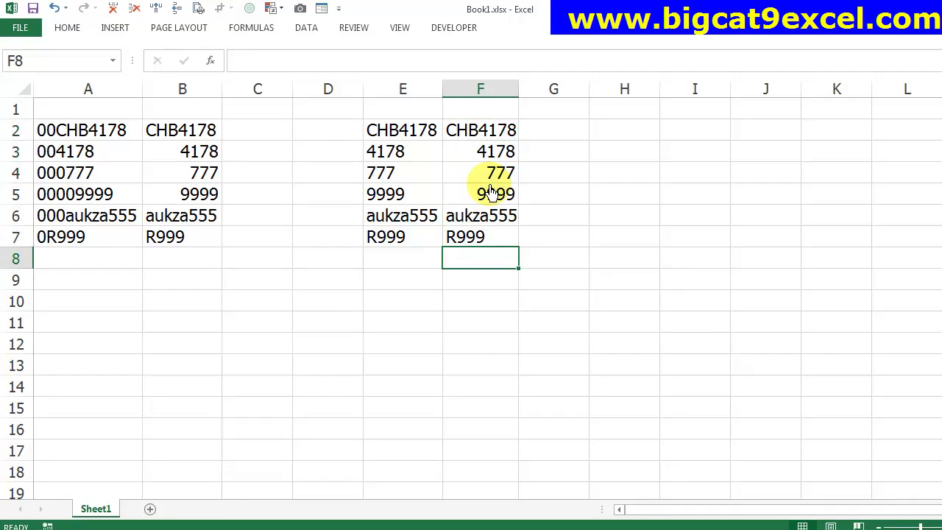
{"action": "key", "text": "Up"}
{"action": "key", "text": "Up"}
{"action": "key", "text": "Up"}
{"action": "key", "text": "Up"}
{"action": "key", "text": "Up"}
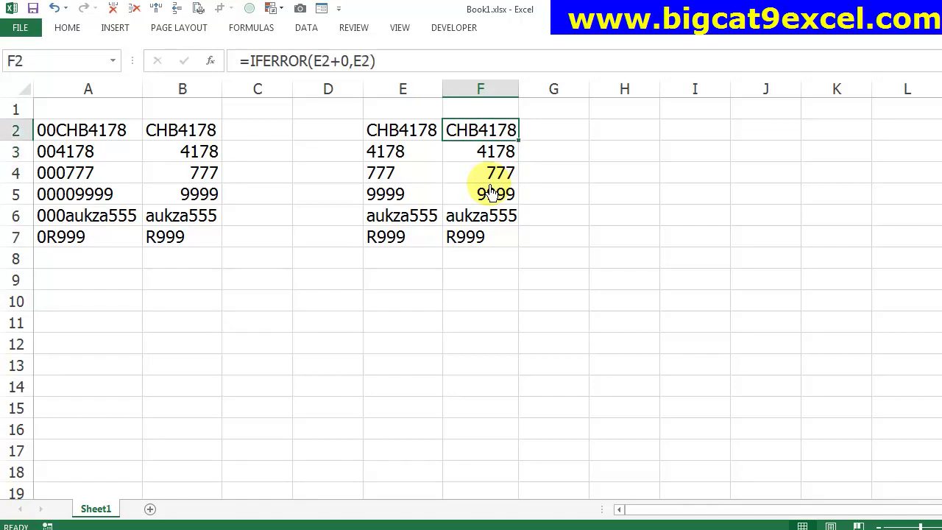
{"action": "key", "text": "F2"}
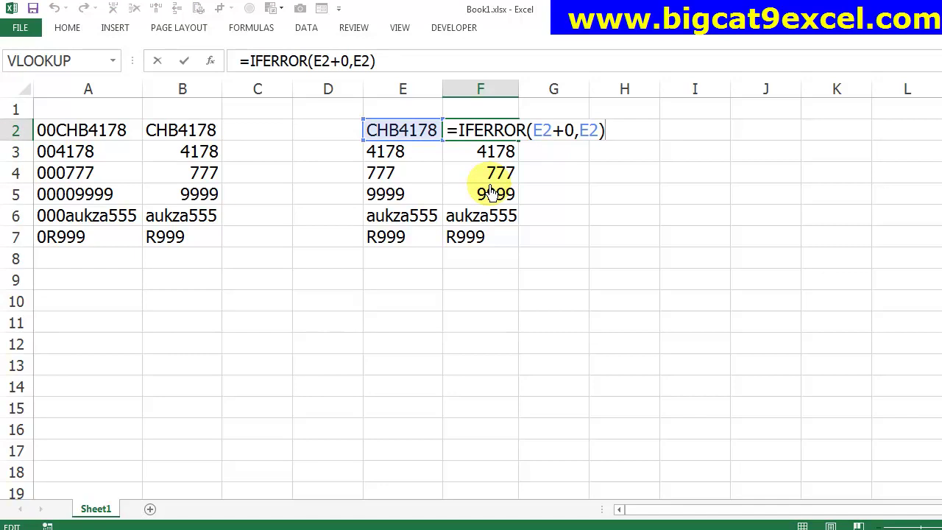
{"action": "key", "text": "Escape"}
{"action": "key", "text": "Up"}
{"action": "key", "text": "Left"}
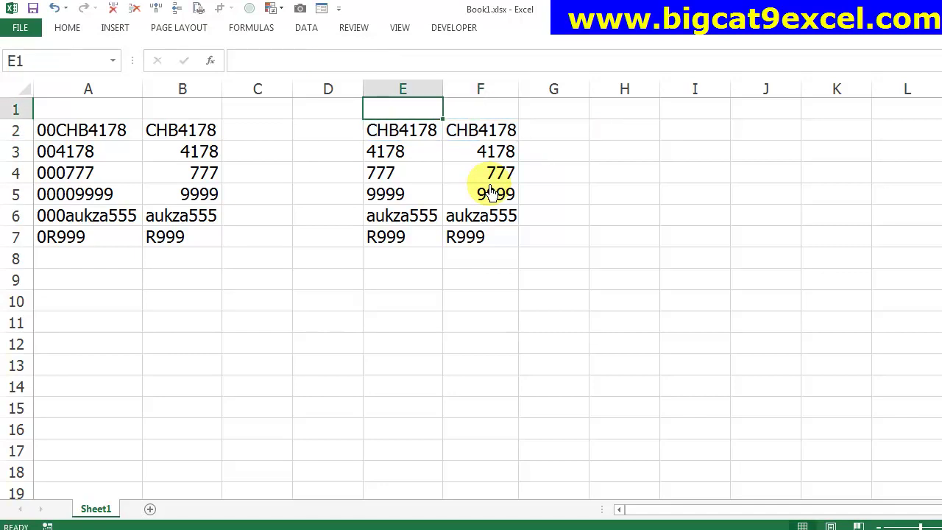
Step: Clear the helper columns E2:F7
{"action": "key", "text": "Down"}
{"action": "key", "text": "shift+Right"}
{"action": "key", "text": "ctrl+shift+Down"}
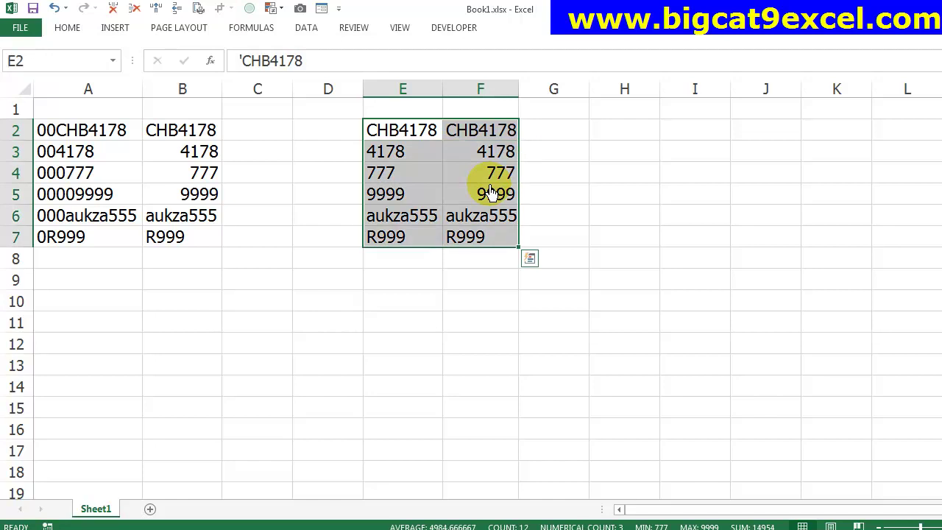
{"action": "key", "text": "Delete"}
{"action": "key", "text": "ctrl+Home"}
{"action": "key", "text": "Down"}
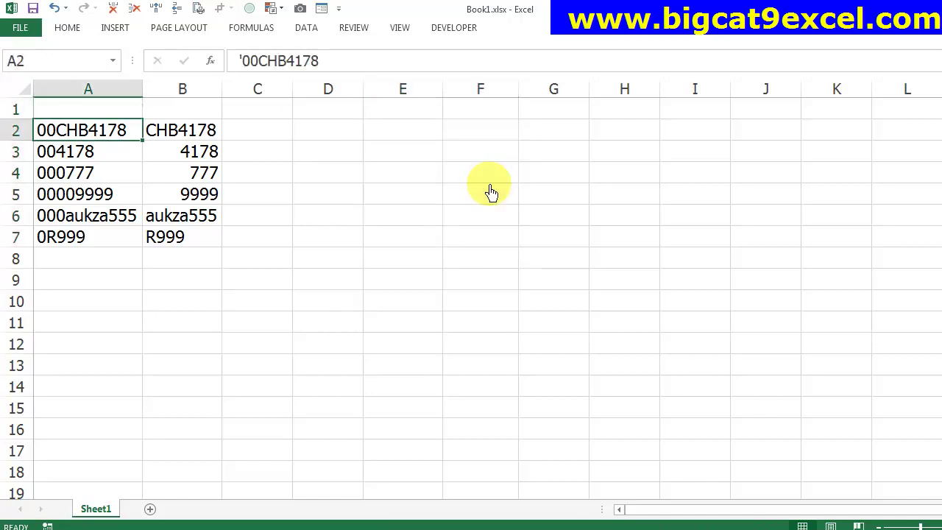
{"action": "key", "text": "F2"}
{"action": "key", "text": "Left"}
{"action": "key", "text": "Left"}
{"action": "key", "text": "Left"}
{"action": "key", "text": "Left"}
{"action": "type", "text": "00"}
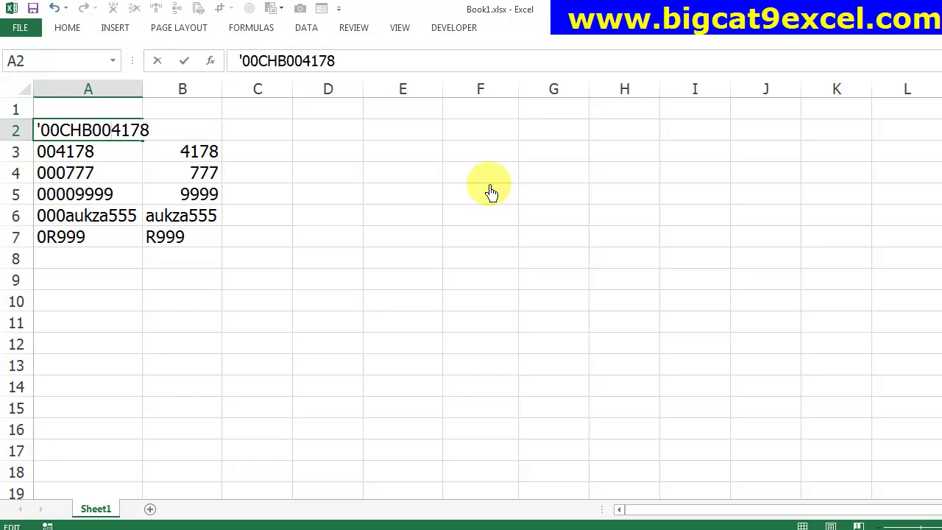
{"action": "key", "text": "Return"}
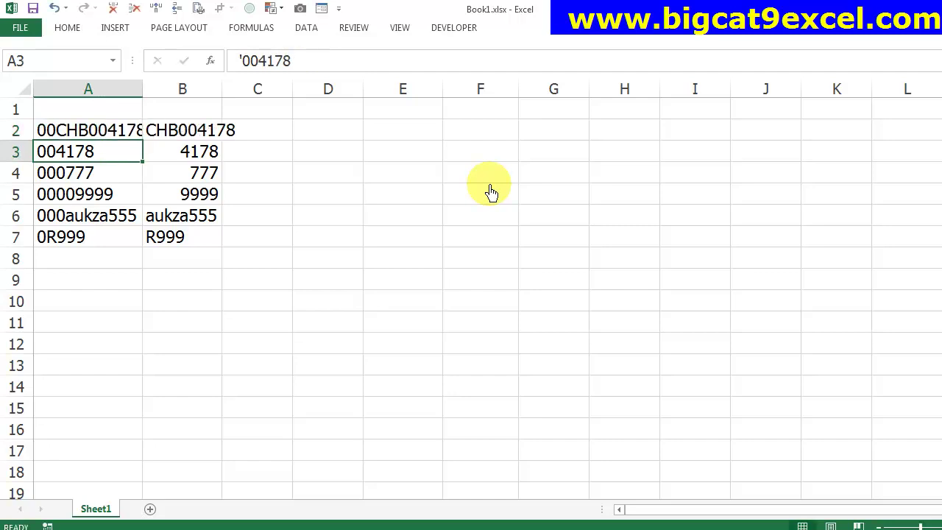
{"action": "key", "text": "F2"}
{"action": "type", "text": "00"}
{"action": "key", "text": "Return"}
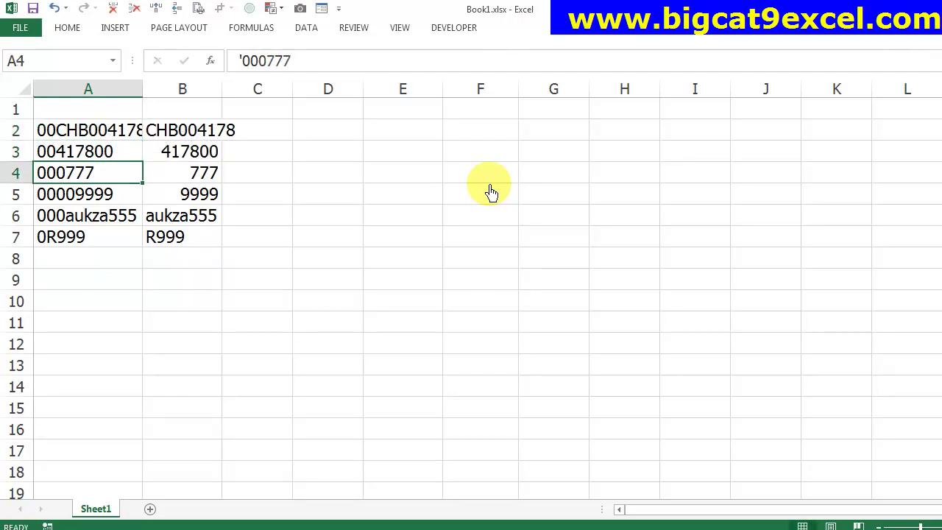
{"action": "key", "text": "F2"}
{"action": "type", "text": "000"}
{"action": "key", "text": "Return"}
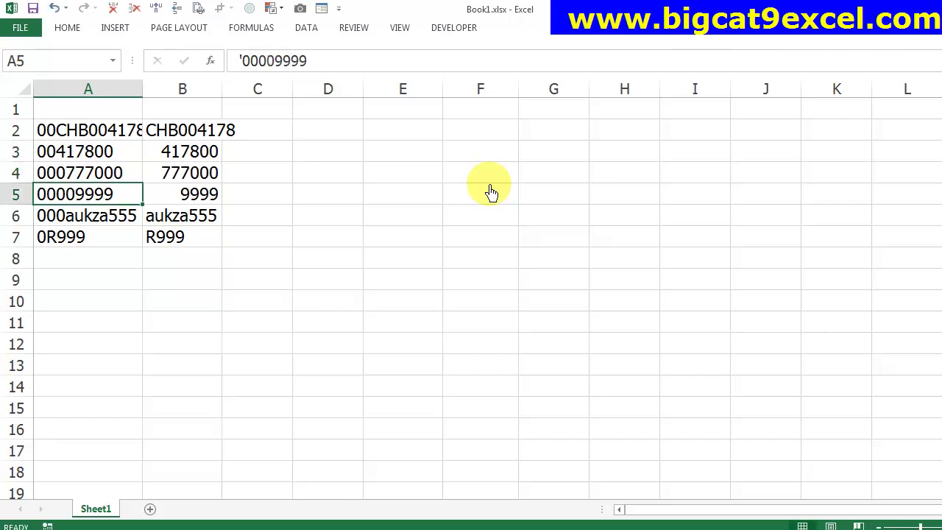
{"action": "key", "text": "F2"}
{"action": "key", "text": "Left"}
{"action": "key", "text": "Left"}
{"action": "type", "text": "0"}
{"action": "key", "text": "Right"}
{"action": "key", "text": "Right"}
{"action": "type", "text": "00"}
{"action": "key", "text": "Return"}
Step: Change A6 to 000aukza50055 and A7 to 0R999000, then autofit columns A and B
{"action": "key", "text": "F2"}
{"action": "key", "text": "Left"}
{"action": "key", "text": "Right"}
{"action": "key", "text": "Left"}
{"action": "key", "text": "Left"}
{"action": "type", "text": "00"}
{"action": "key", "text": "Return"}
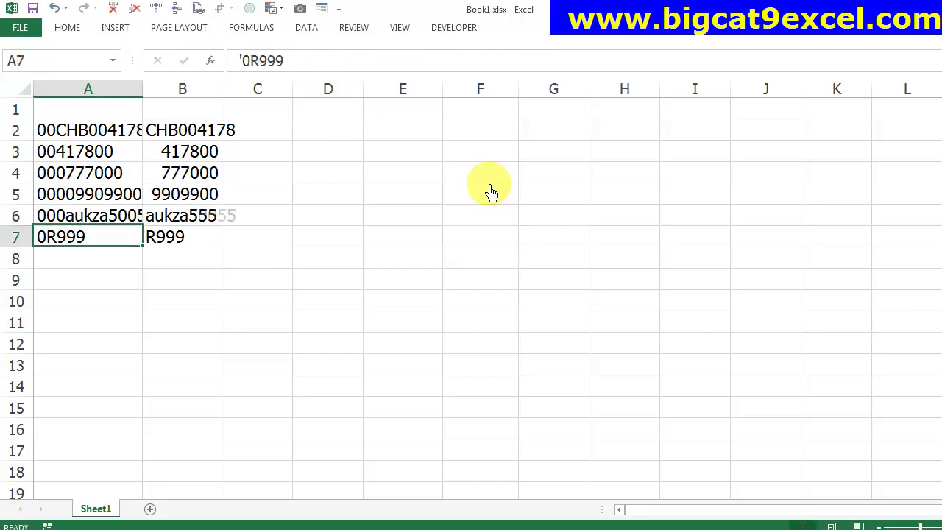
{"action": "key", "text": "F2"}
{"action": "type", "text": "000"}
{"action": "key", "text": "Return"}
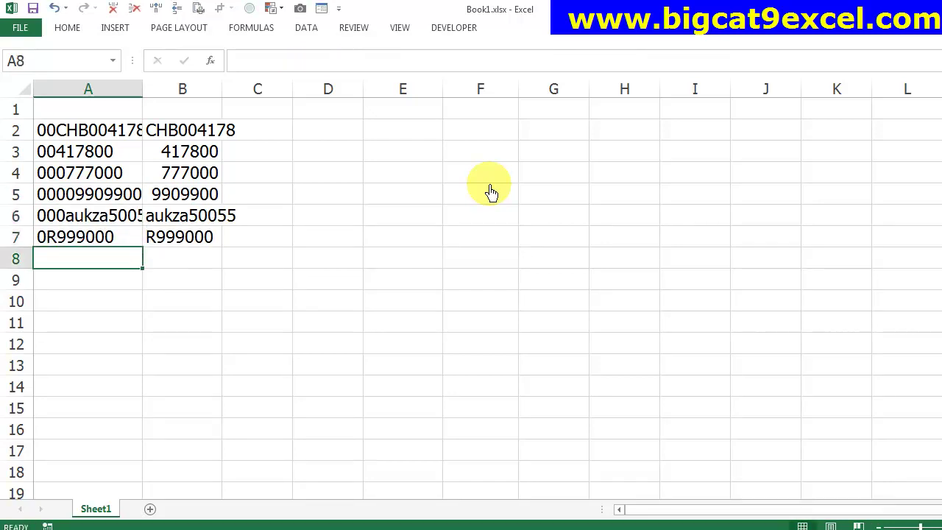
{"action": "double_click", "coordinate": [147, 99]}
{"action": "double_click", "coordinate": [240, 96]}
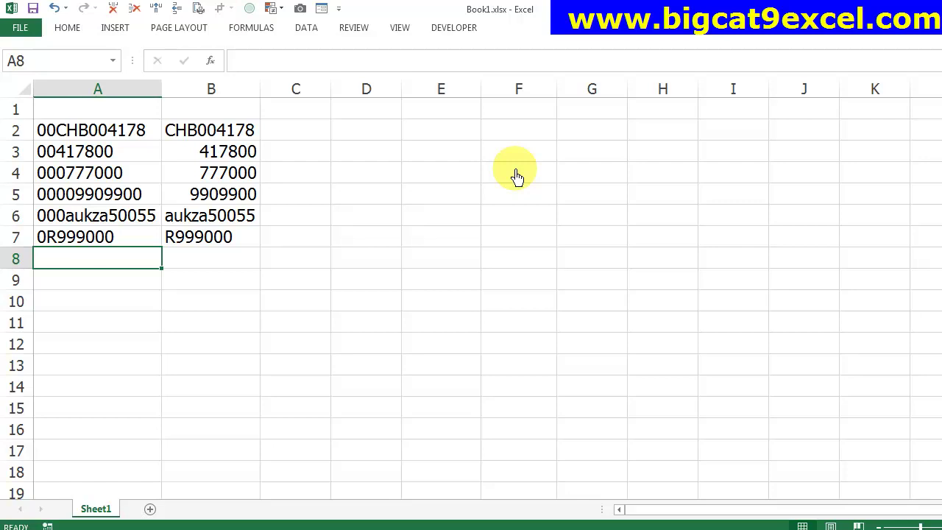
Step: Delete the contents of B1:B7 and move to B2
{"action": "key", "text": "ctrl+Up"}
{"action": "key", "text": "ctrl+Up"}
{"action": "key", "text": "ctrl+Up"}
{"action": "key", "text": "Right"}
{"action": "key", "text": "shift+Down"}
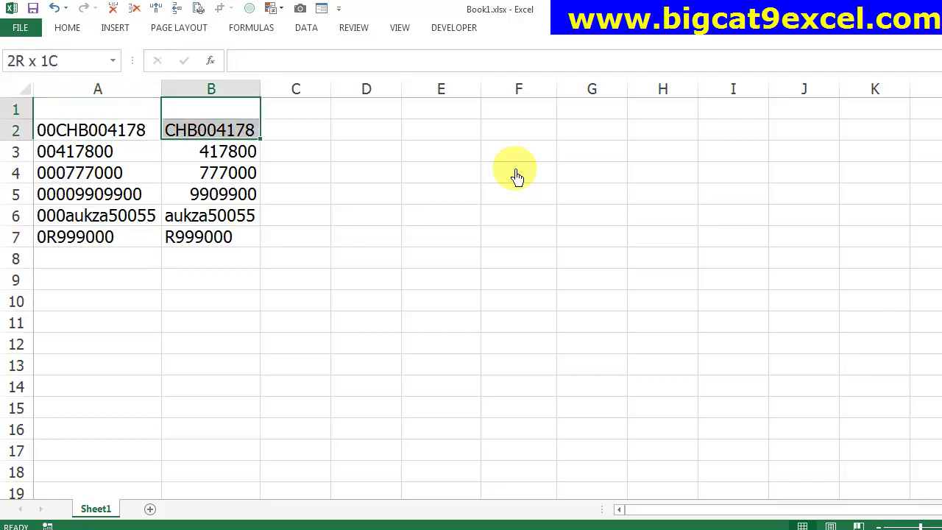
{"action": "key", "text": "shift+Down"}
{"action": "key", "text": "shift+Down"}
{"action": "key", "text": "shift+Down"}
{"action": "key", "text": "Delete"}
{"action": "key", "text": "Down"}
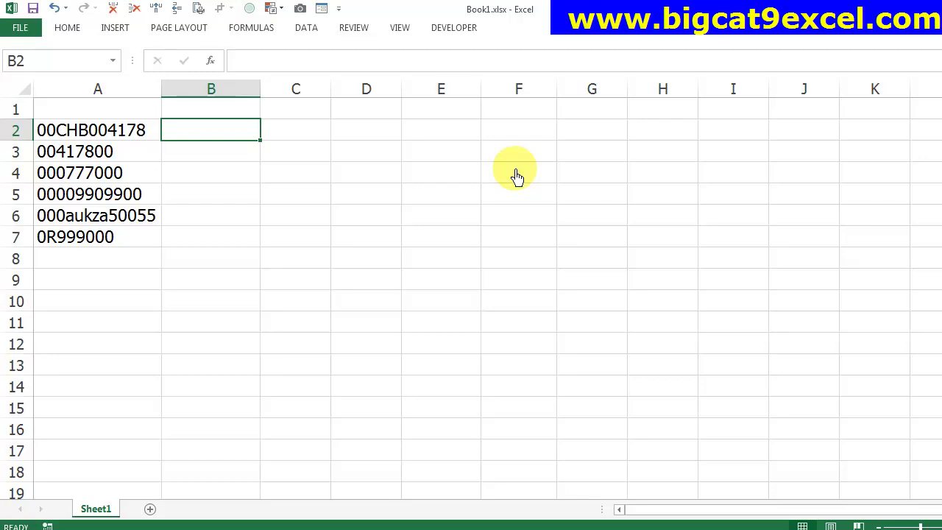
Step: Enter =A2+0 in B2 and fill it down to B7
{"action": "type", "text": "=A2+0"}
{"action": "key", "text": "ctrl+Return"}
{"action": "key", "text": "ctrl+c"}
{"action": "key", "text": "shift+Left"}
{"action": "key", "text": "ctrl+shift+Down"}
{"action": "key", "text": "shift+Right"}
{"action": "key", "text": "ctrl+v"}
Step: Review the numeric results in B3:B5, then move to D1
{"action": "key", "text": "Down"}
{"action": "key", "text": "Down"}
{"action": "key", "text": "Up"}
{"action": "key", "text": "shift+Down"}
{"action": "key", "text": "shift+Down"}
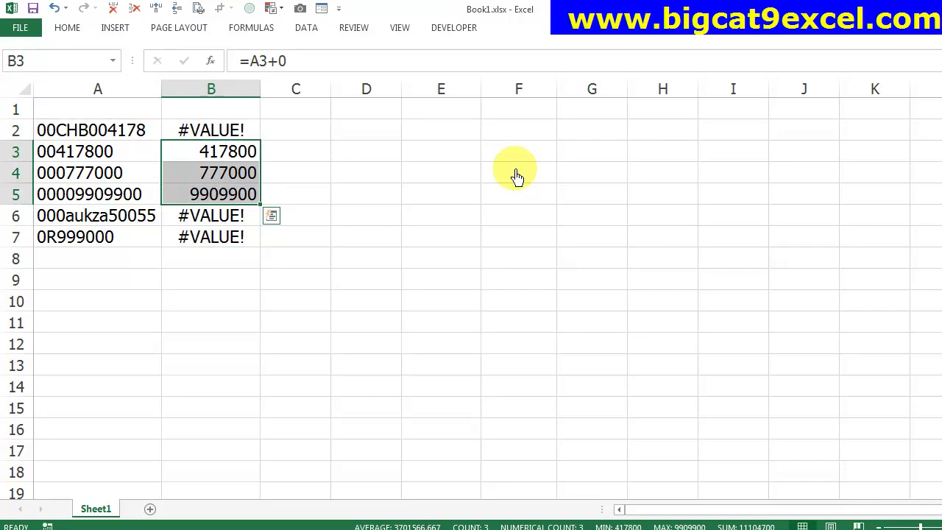
{"action": "key", "text": "Up"}
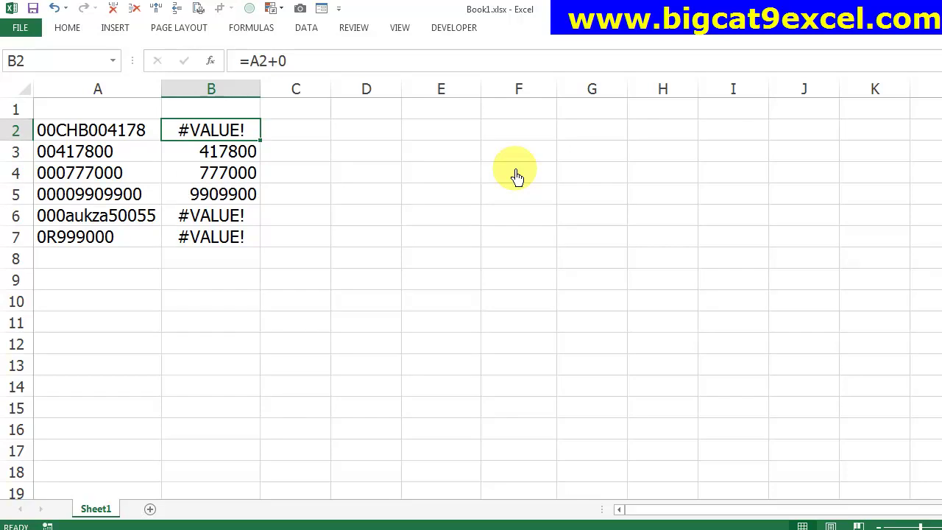
{"action": "key", "text": "Right"}
{"action": "key", "text": "Right"}
{"action": "key", "text": "Up"}
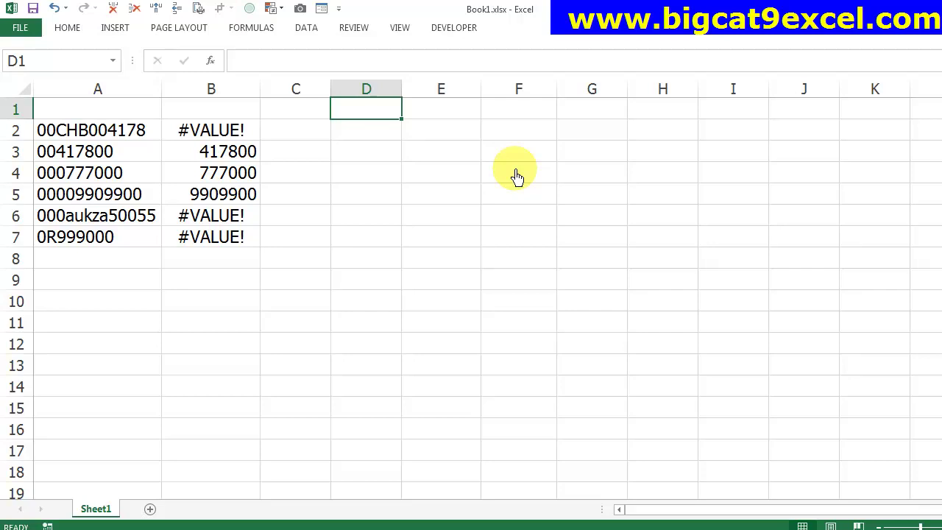
Step: Try =CHAR(1), =CHAR(2) and =CHAR(3) in D1:D3
{"action": "type", "text": "=C"}
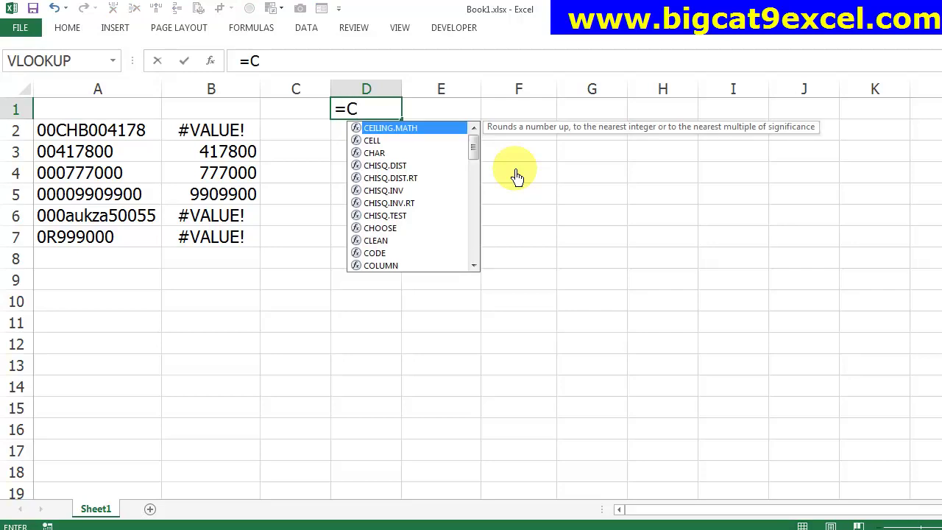
{"action": "type", "text": "HA"}
{"action": "type", "text": "R"}
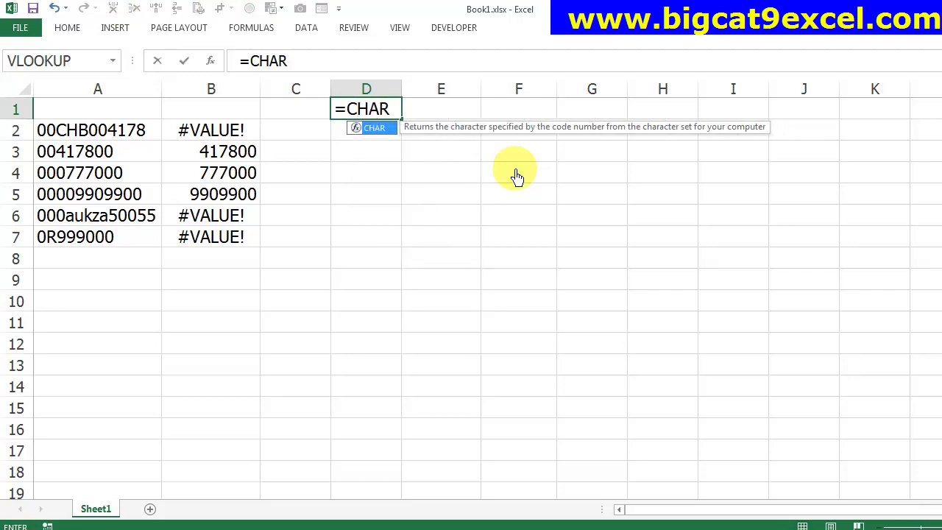
{"action": "type", "text": "(1"}
{"action": "key", "text": "Return"}
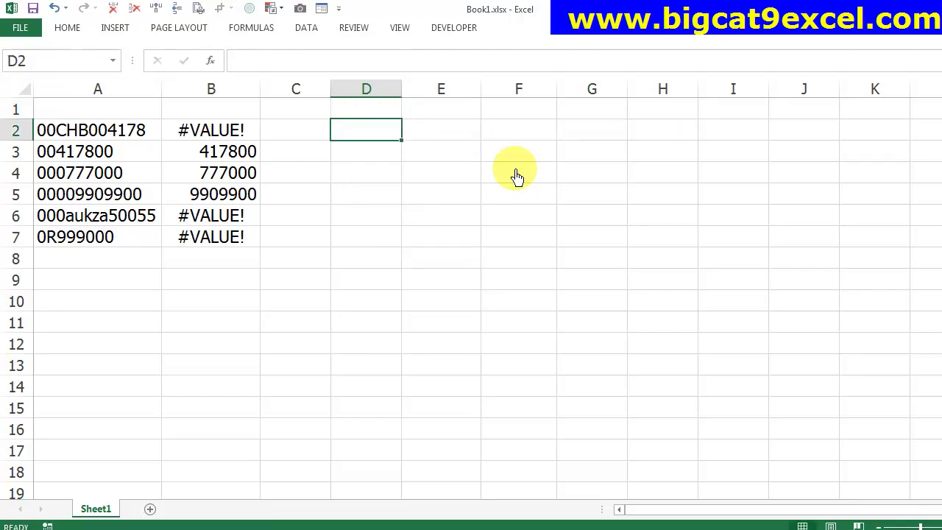
{"action": "type", "text": "=CHAR(2"}
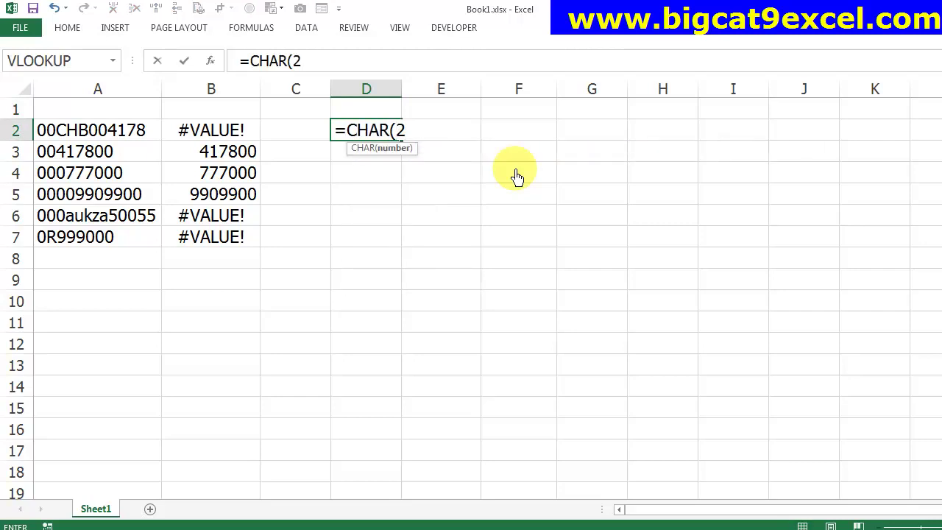
{"action": "key", "text": "Return"}
{"action": "type", "text": "=C"}
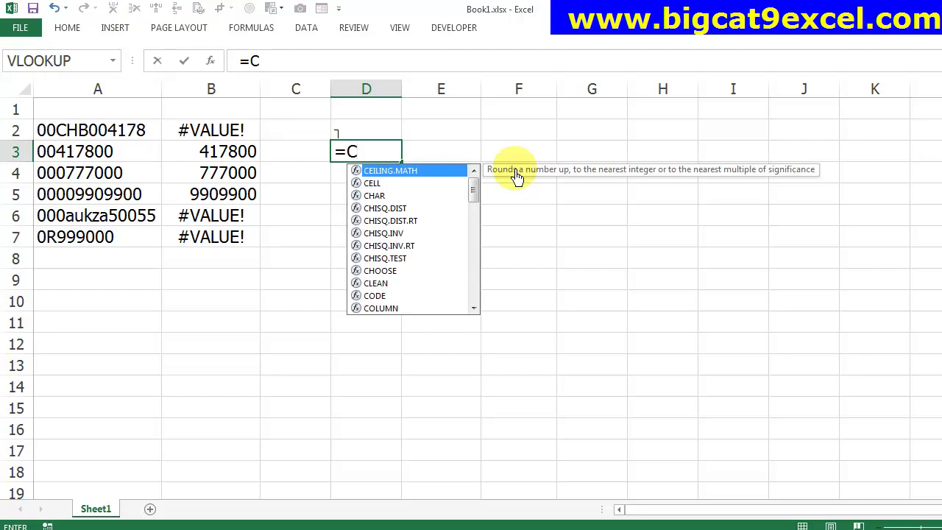
{"action": "type", "text": "HAR(3"}
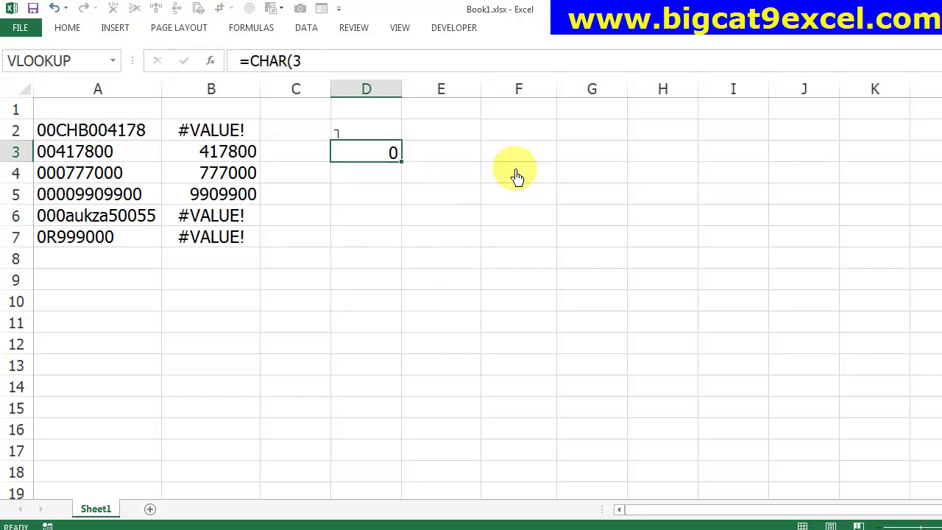
{"action": "key", "text": "Return"}
Step: Clear the CHAR test formulas from D1:D3
{"action": "key", "text": "Up"}
{"action": "key", "text": "Up"}
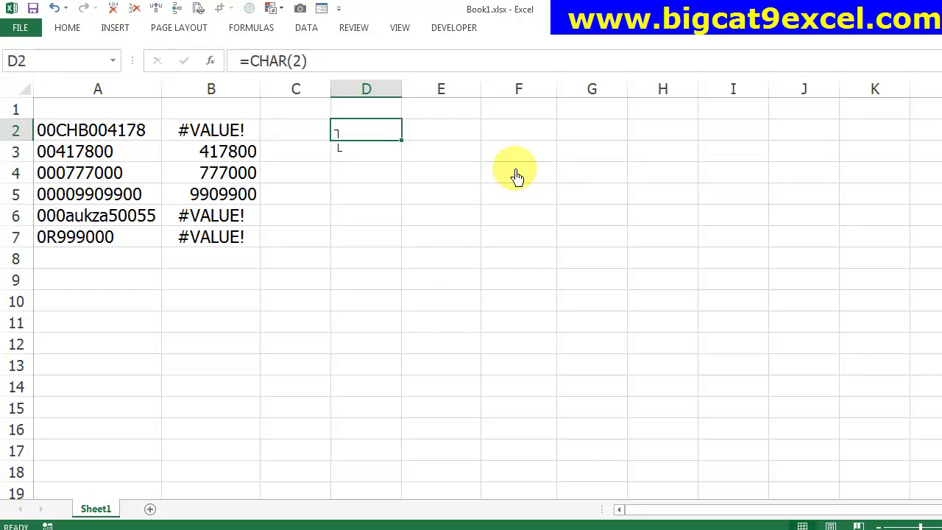
{"action": "key", "text": "Up"}
{"action": "key", "text": "shift+Down"}
{"action": "key", "text": "shift+Down"}
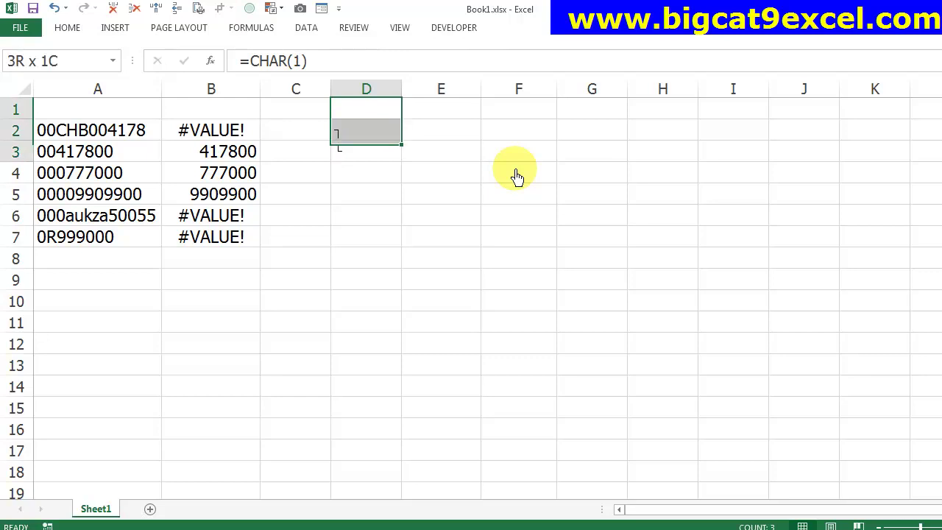
{"action": "key", "text": "Delete"}
{"action": "key", "text": "Down"}
{"action": "key", "text": "Up"}
Step: Enter 1 in D1 and =D1+1 in D2, then bring up Go To
{"action": "type", "text": "1"}
{"action": "key", "text": "Return"}
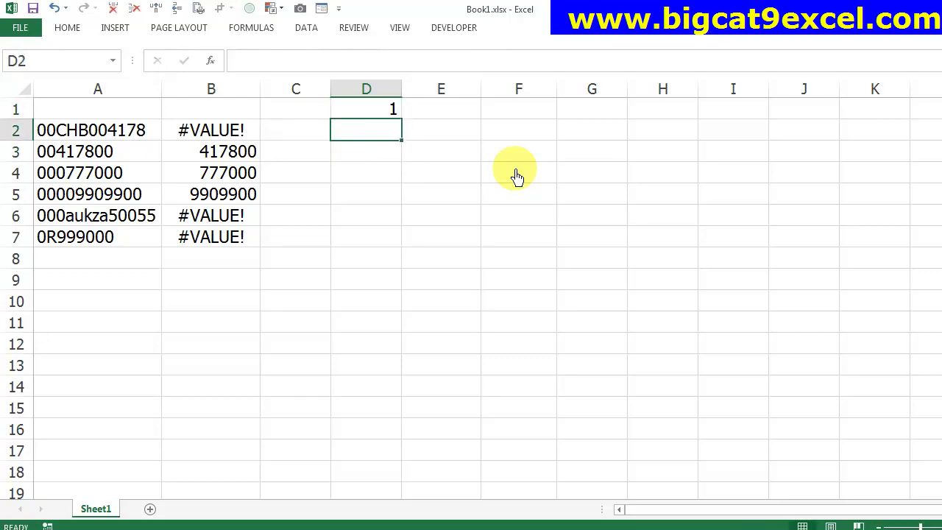
{"action": "type", "text": "=D1+1"}
{"action": "key", "text": "Return"}
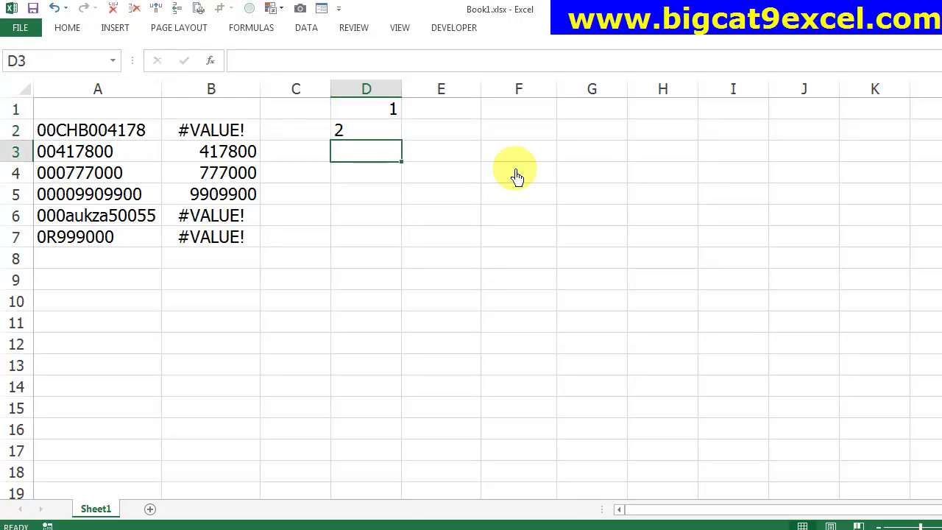
{"action": "key", "text": "ctrl+g"}
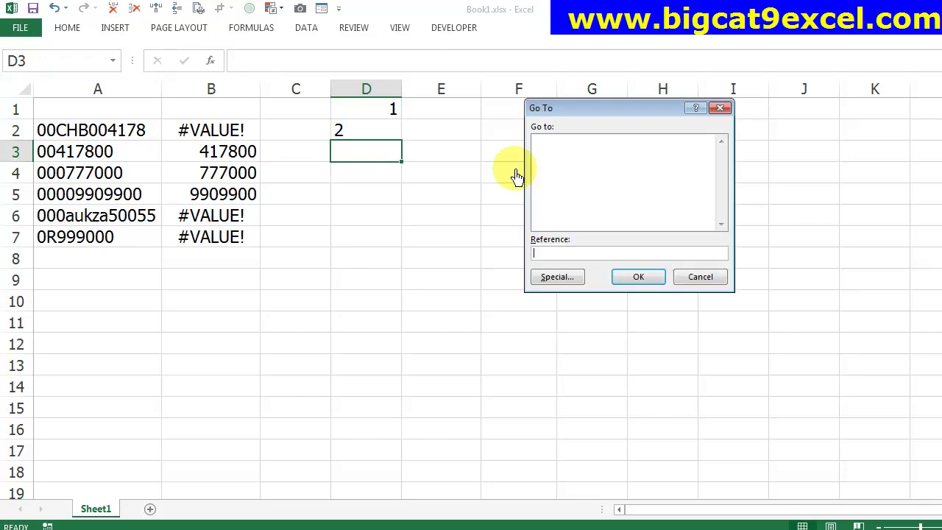
Step: Fill the counting formula down column D so it numbers 1 to 255
{"action": "type", "text": "D255"}
{"action": "key", "text": "Return"}
{"action": "key", "text": "ctrl+Up"}
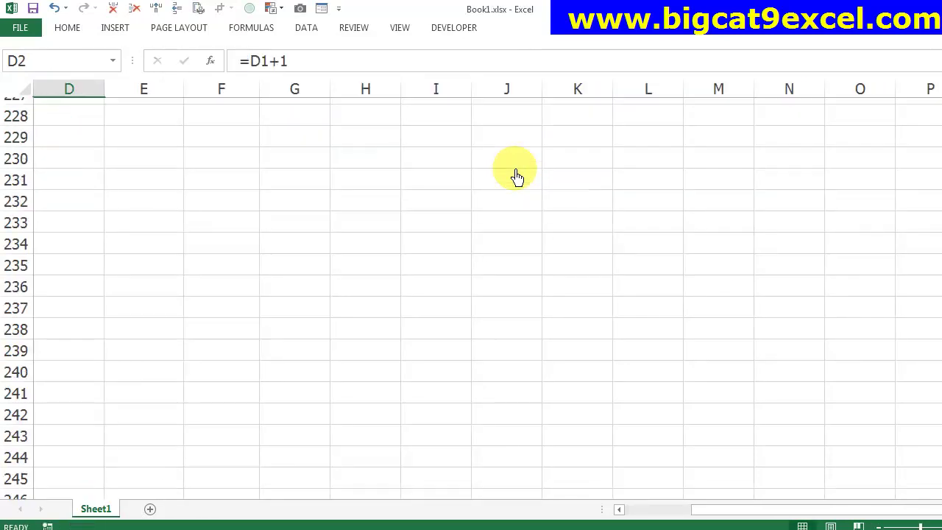
{"action": "key", "text": "ctrl+c"}
{"action": "key", "text": "ctrl+shift+Down"}
{"action": "key", "text": "ctrl+v"}
{"action": "key", "text": "ctrl+Up"}
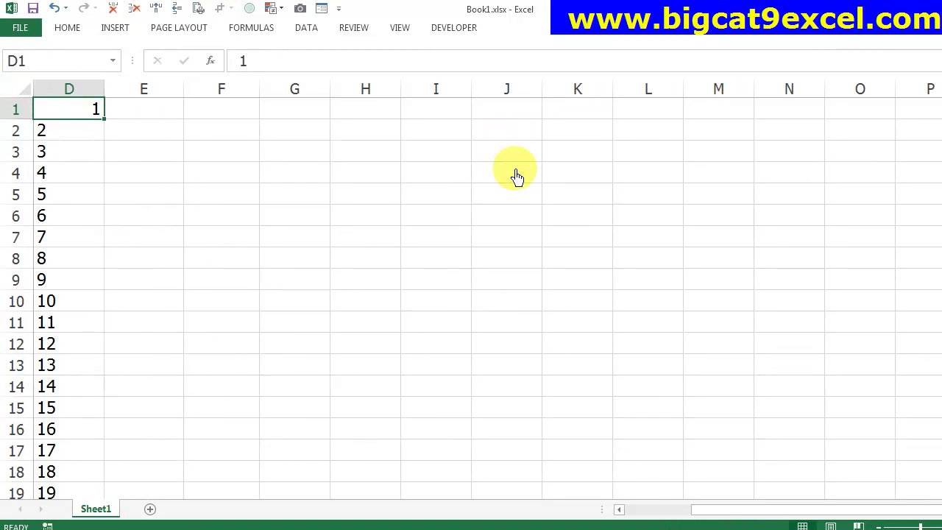
Step: Enter =CHAR(D1) in E1 and fill it down column E beside the numbers
{"action": "key", "text": "Right"}
{"action": "type", "text": "=C"}
{"action": "key", "text": "Down"}
{"action": "key", "text": "Down"}
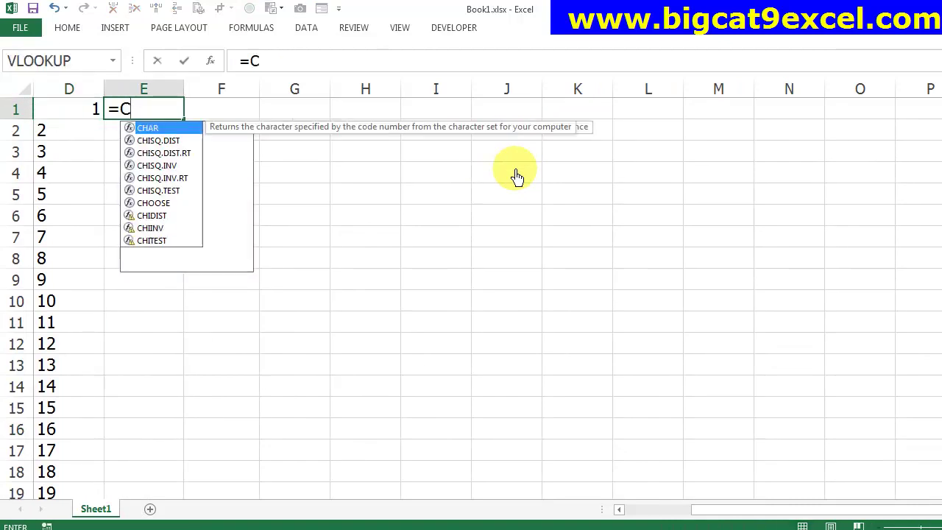
{"action": "type", "text": "HAR("}
{"action": "key", "text": "Left"}
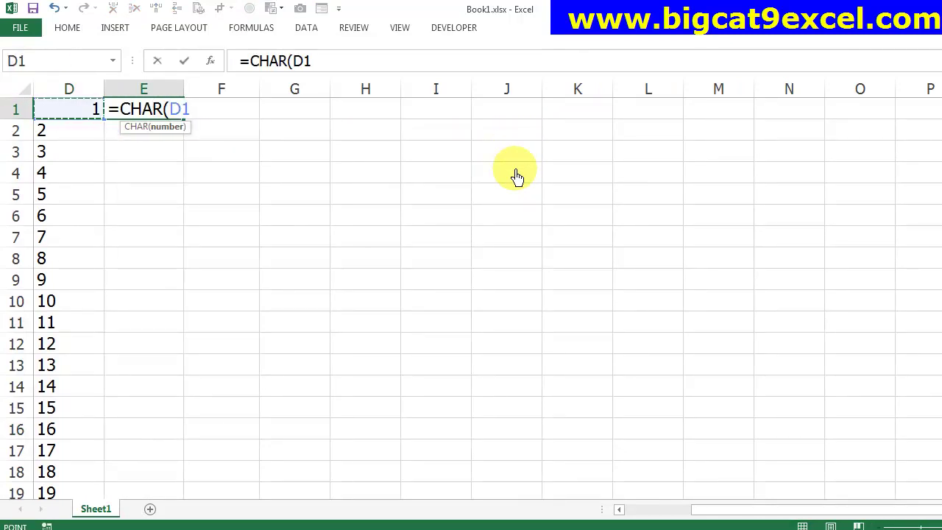
{"action": "key", "text": "ctrl+Return"}
{"action": "key", "text": "shift+Left"}
{"action": "key", "text": "ctrl+shift+Down"}
{"action": "key", "text": "shift+Right"}
{"action": "key", "text": "ctrl+d"}
{"action": "key", "text": "Left"}
{"action": "key", "text": "Left"}
{"action": "key", "text": "Left"}
{"action": "key", "text": "Left"}
{"action": "key", "text": "Right"}
{"action": "key", "text": "Right"}
{"action": "key", "text": "Right"}
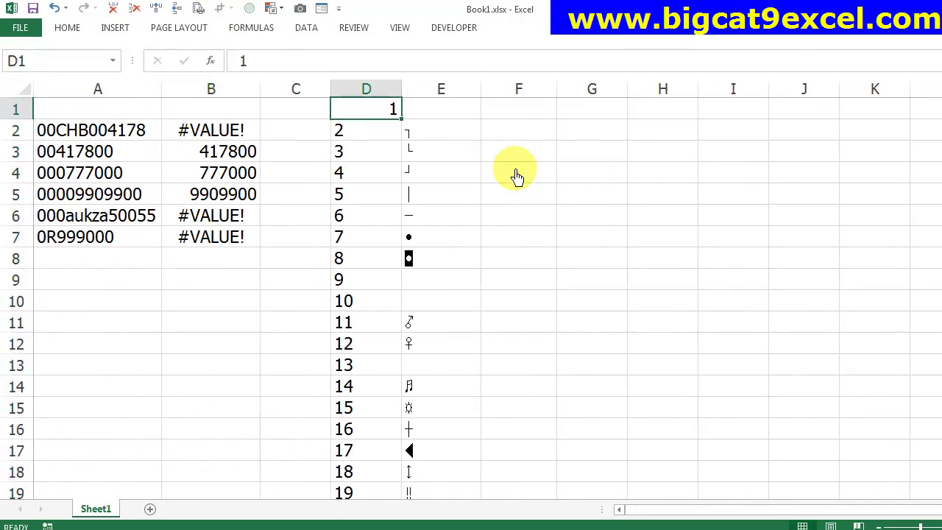
Step: Browse the character list to the capital letters A–Z at codes 65–90
{"action": "key", "text": "Page_Down"}
{"action": "key", "text": "Page_Down"}
{"action": "key", "text": "Page_Down"}
{"action": "key", "text": "Down"}
{"action": "key", "text": "Down"}
{"action": "key", "text": "Down"}
{"action": "key", "text": "Down"}
{"action": "key", "text": "Down"}
{"action": "key", "text": "Down"}
{"action": "key", "text": "shift+Right"}
{"action": "key", "text": "shift+Down"}
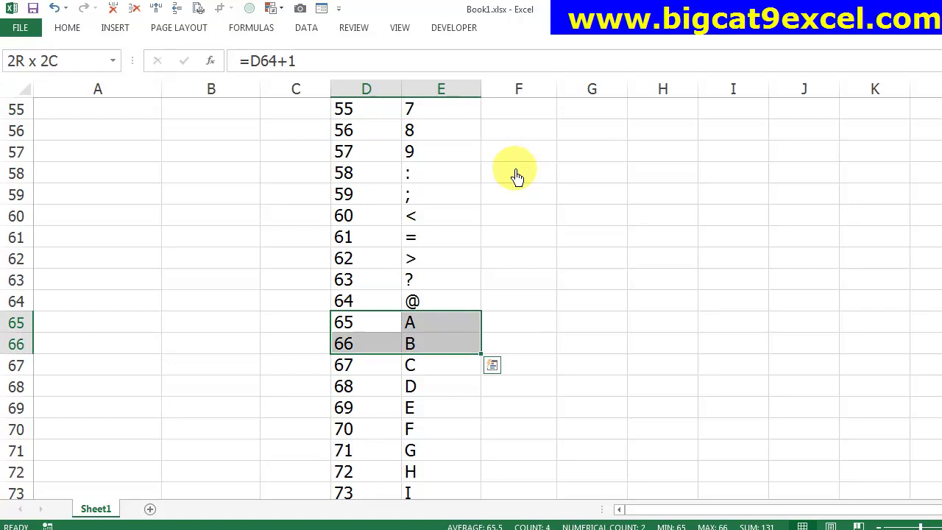
{"action": "key", "text": "shift+Down"}
{"action": "key", "text": "shift+Down"}
{"action": "key", "text": "shift+Down"}
{"action": "key", "text": "shift+Down"}
{"action": "key", "text": "shift+Down"}
{"action": "key", "text": "shift+Down"}
{"action": "key", "text": "shift+Up"}
{"action": "key", "text": "shift+Down"}
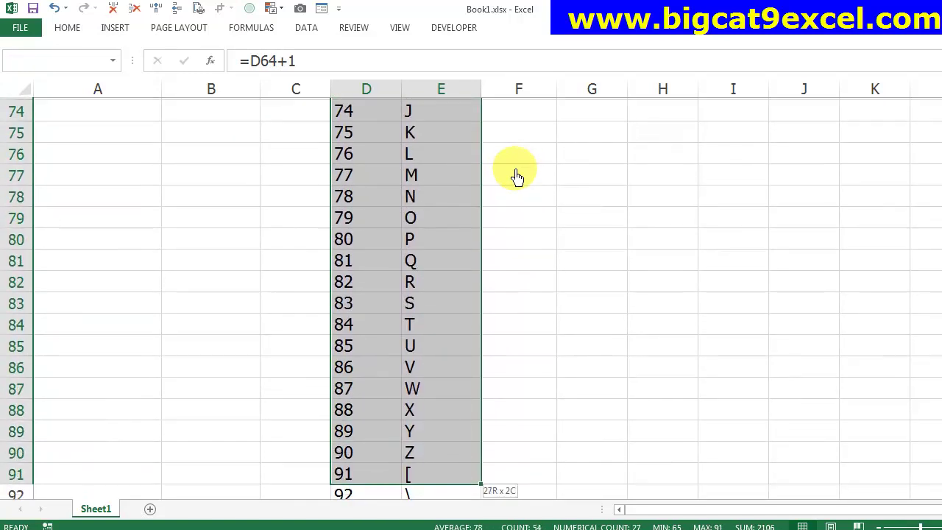
{"action": "key", "text": "shift+Down"}
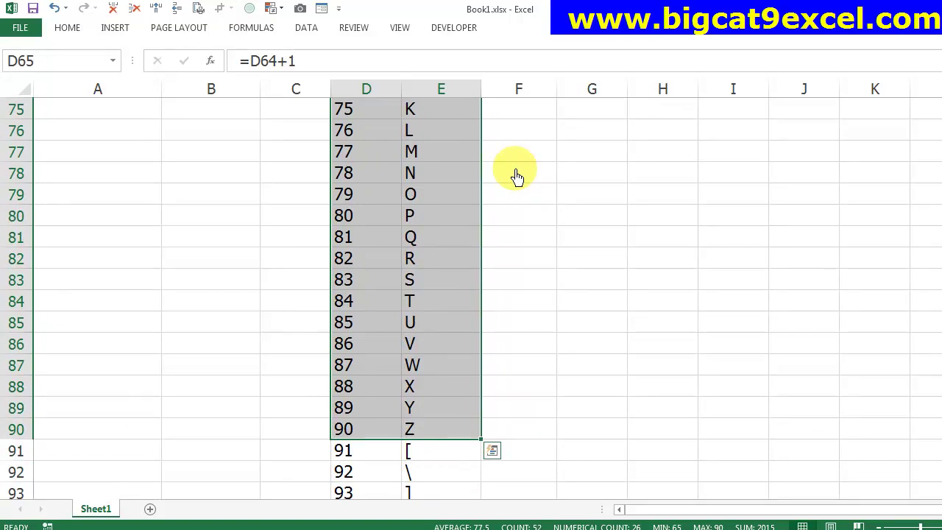
Step: Clear the 1–255 codes and their characters from columns D and E
{"action": "key", "text": "ctrl+Down"}
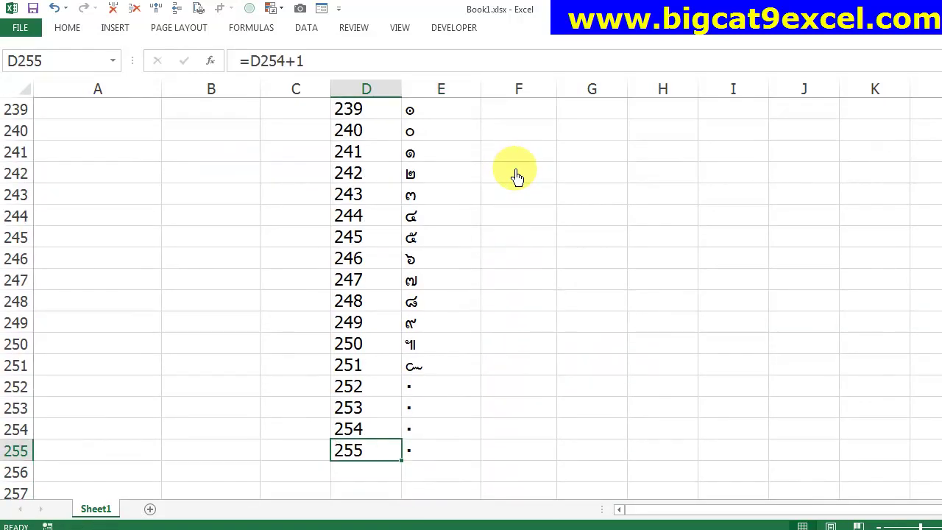
{"action": "key", "text": "ctrl+Up"}
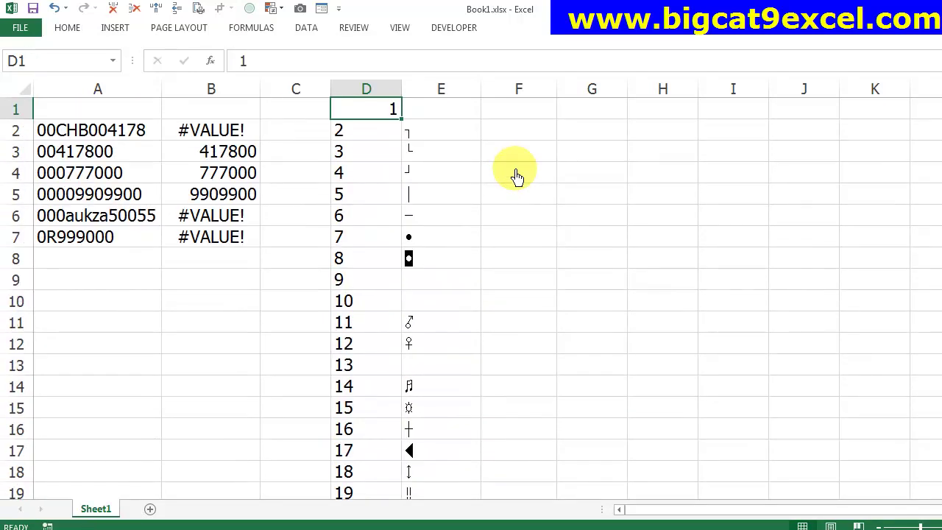
{"action": "key", "text": "shift+Right"}
{"action": "key", "text": "ctrl+shift+Down"}
{"action": "key", "text": "Delete"}
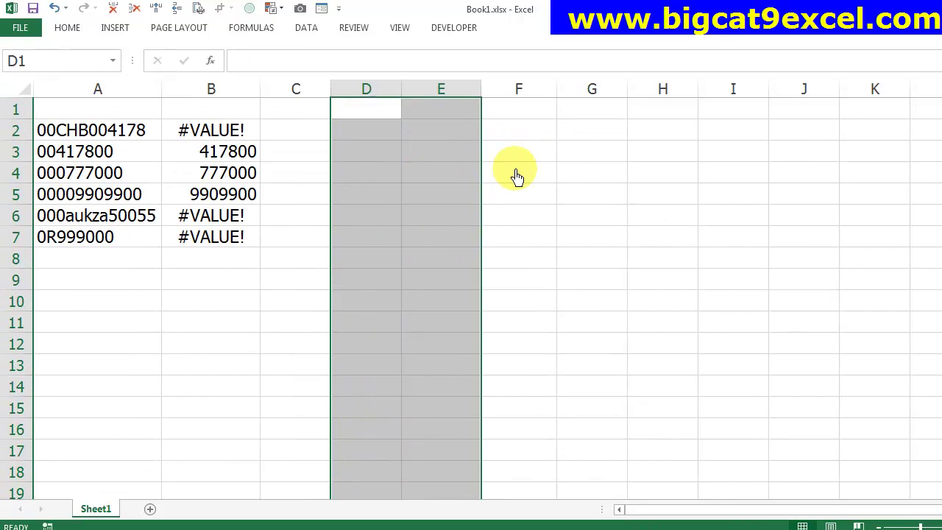
Step: Start C2's formula as =SEARCH(CHAR(ROW(A65:A90)), replacing the hard-coded 65:90
{"action": "key", "text": "Left"}
{"action": "key", "text": "Down"}
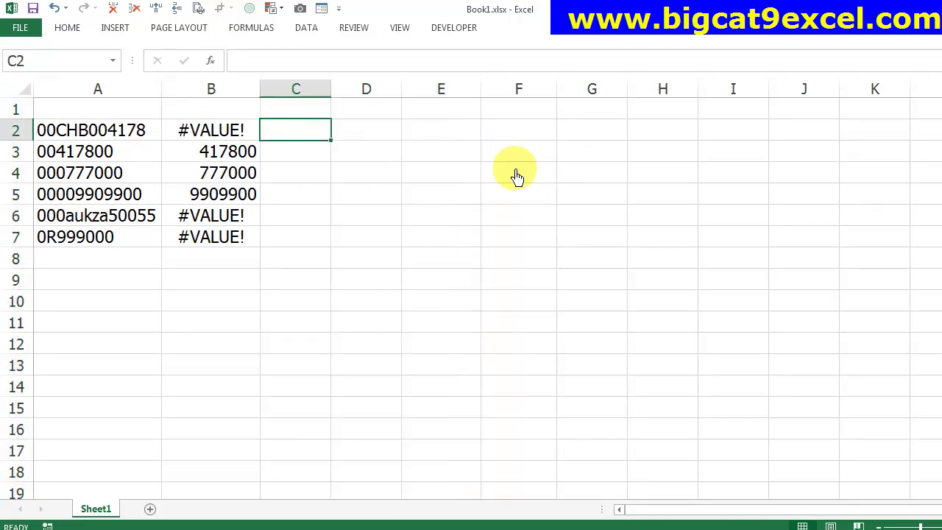
{"action": "type", "text": "="}
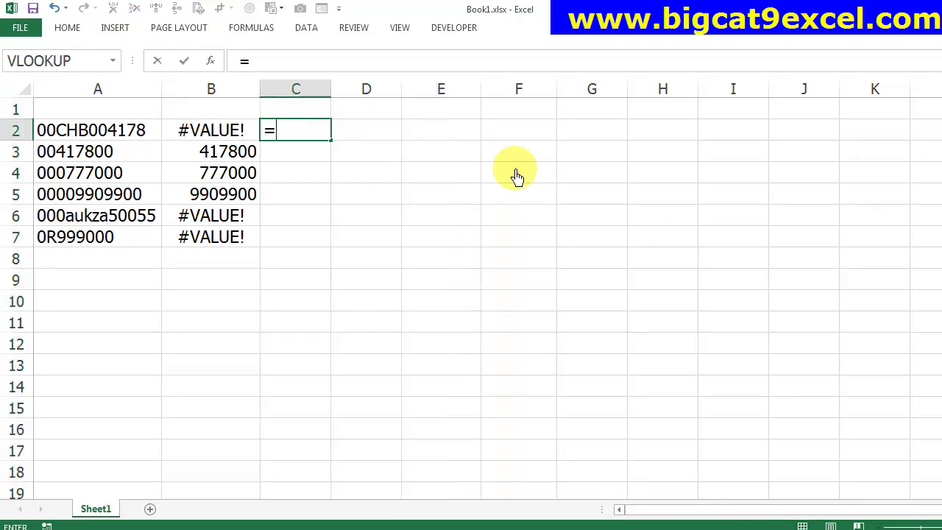
{"action": "type", "text": "SEARCH("}
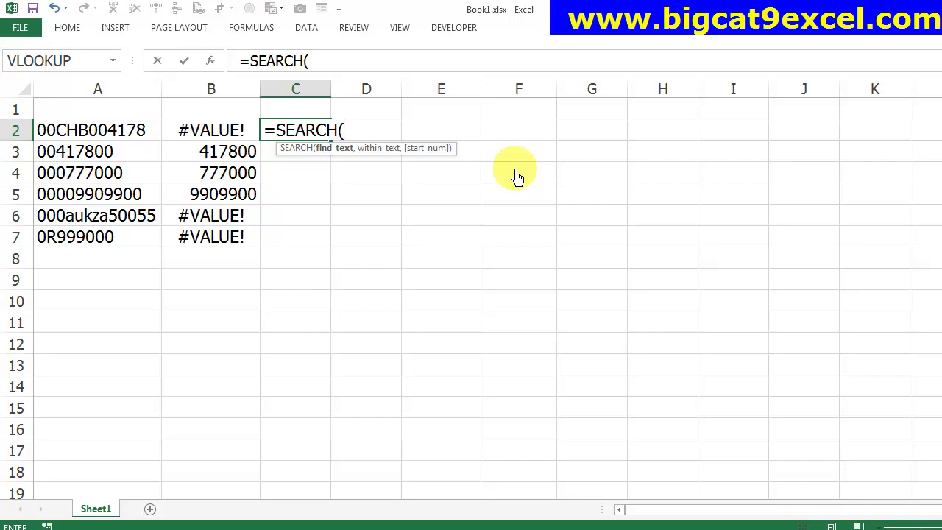
{"action": "type", "text": "CHAR"}
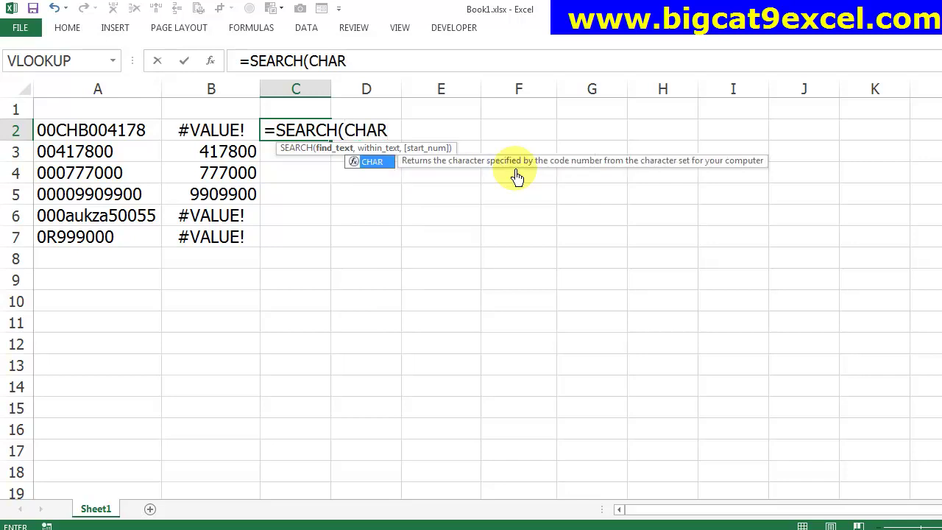
{"action": "type", "text": "(65:90"}
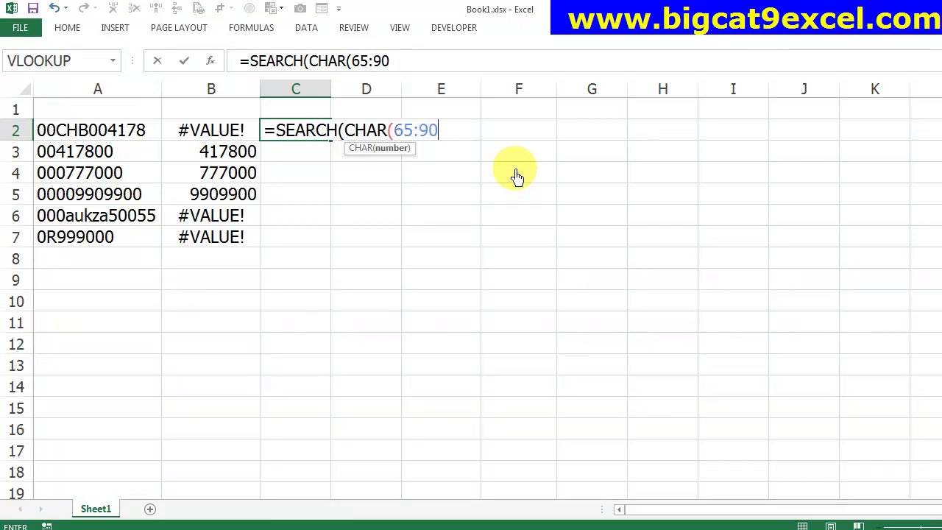
{"action": "key", "text": "BackSpace"}
{"action": "key", "text": "BackSpace"}
{"action": "key", "text": "BackSpace"}
{"action": "key", "text": "BackSpace"}
{"action": "key", "text": "BackSpace"}
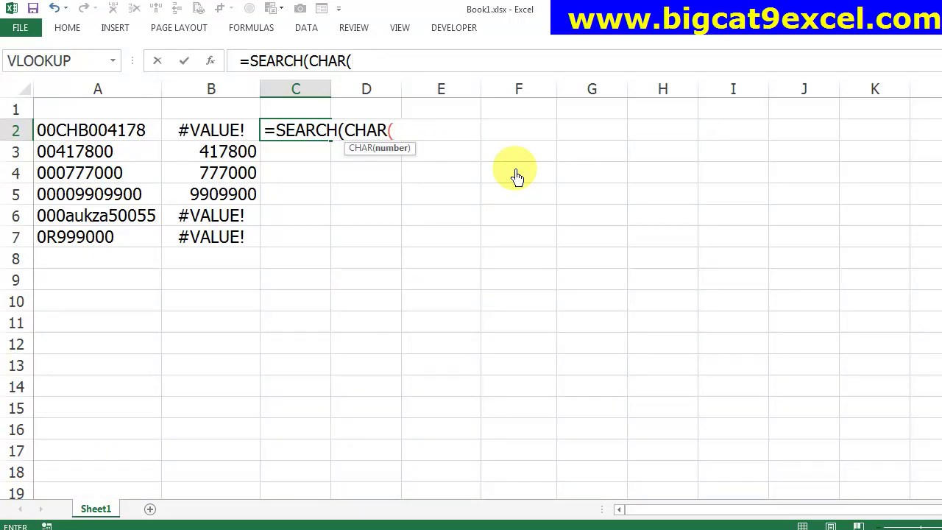
{"action": "type", "text": "ROW("}
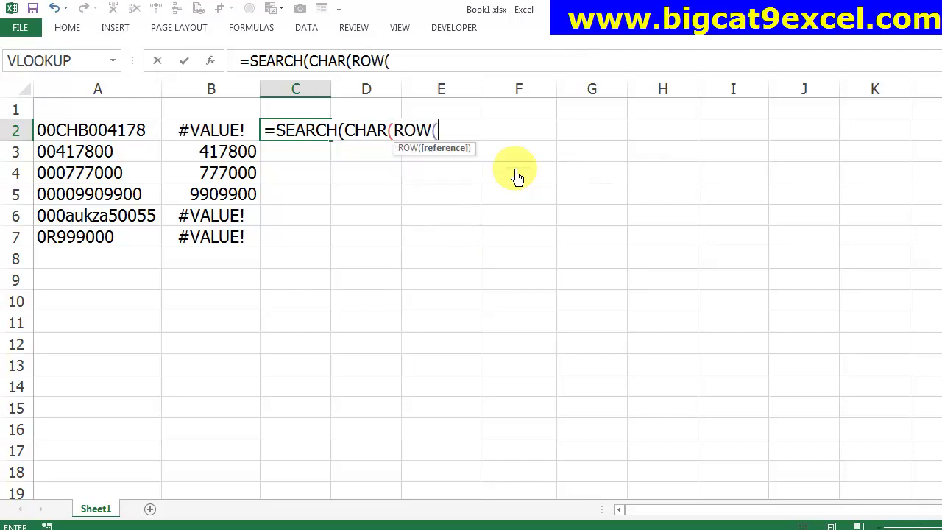
{"action": "type", "text": "A65:A90"}
Step: Make the row reference absolute as $A$65:$A$90 and close the CHAR parenthesis
{"action": "key", "text": "F4"}
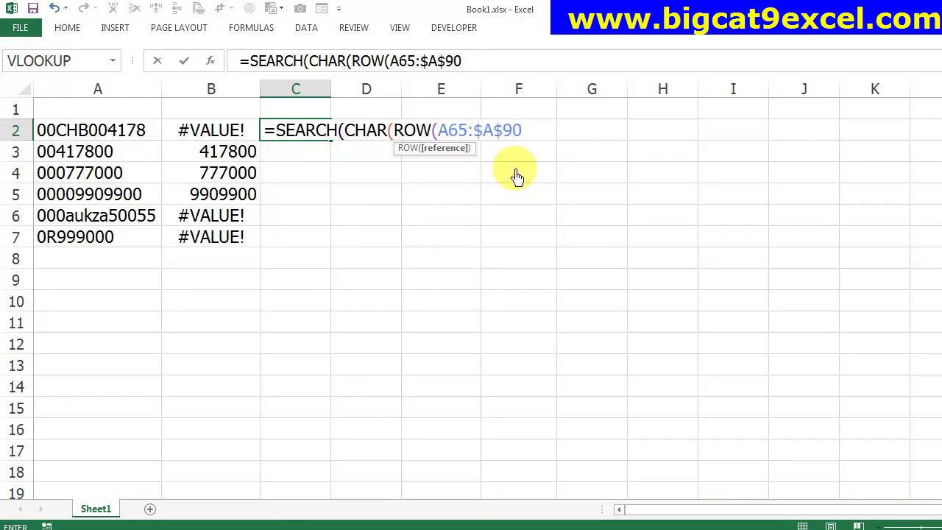
{"action": "left_click", "coordinate": [449, 135]}
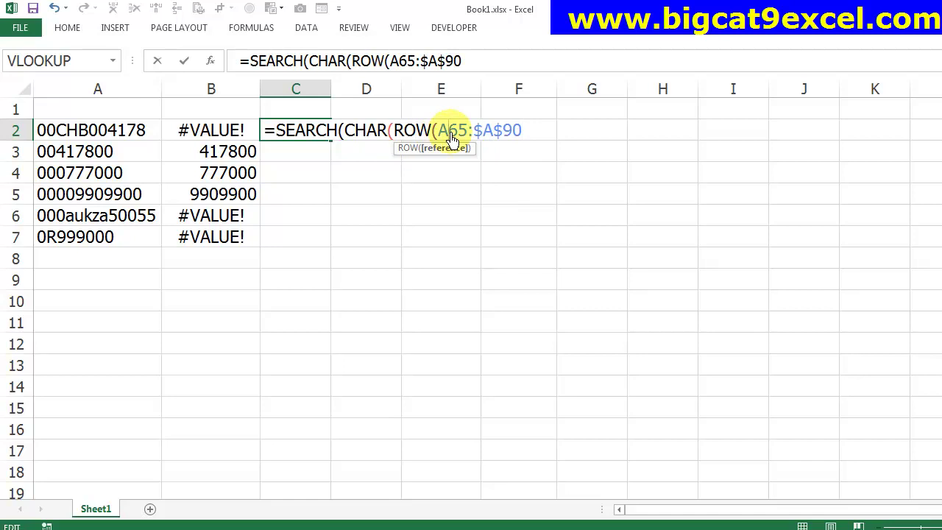
{"action": "key", "text": "F4"}
{"action": "left_click_drag", "start_coordinate": [451, 140], "coordinate": [525, 132]}
{"action": "left_click", "coordinate": [544, 136]}
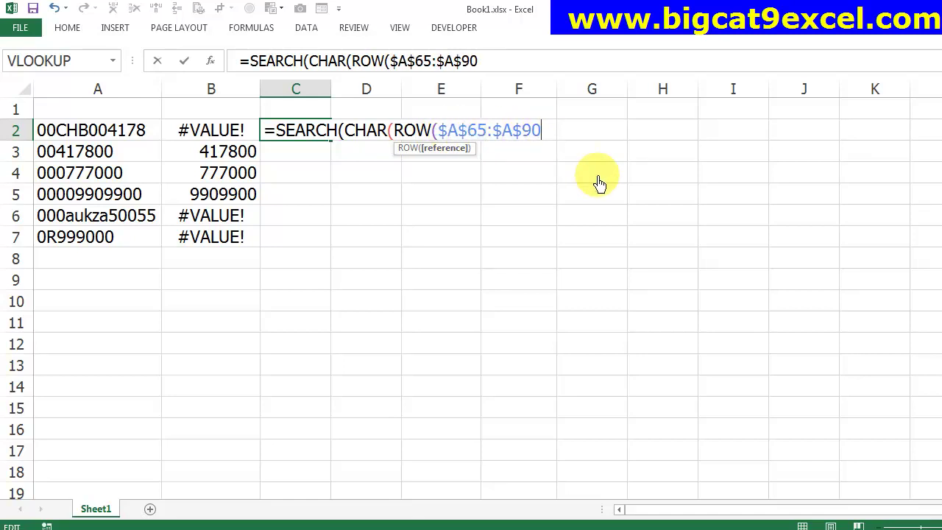
{"action": "type", "text": ")"}
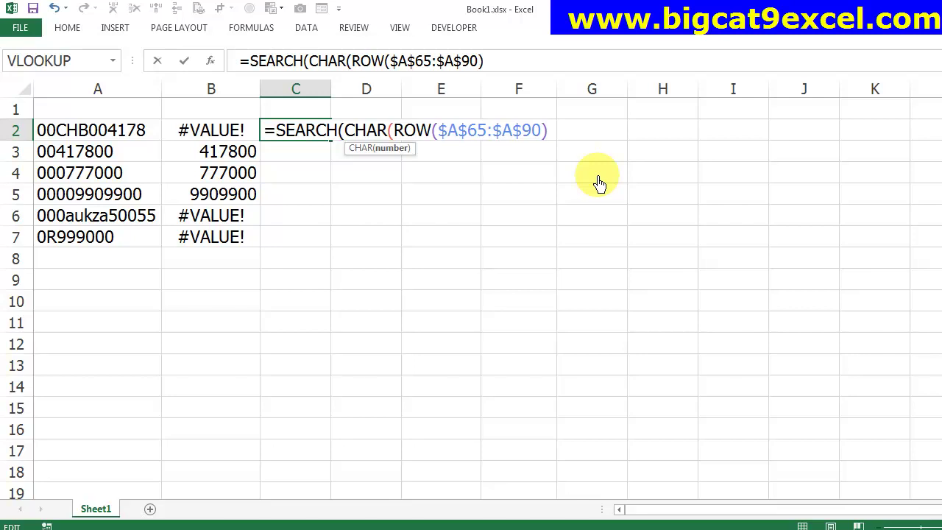
Step: Complete the SEARCH formula against A2 in C2 and evaluate it with F9 to inspect the position array
{"action": "type", "text": "),A2"}
{"action": "key", "text": "Return"}
{"action": "key", "text": "Up"}
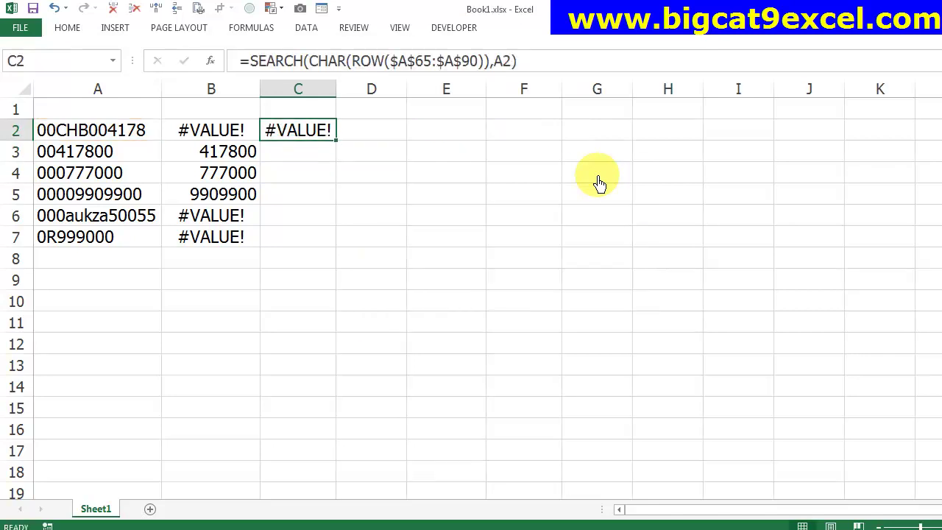
{"action": "key", "text": "F2"}
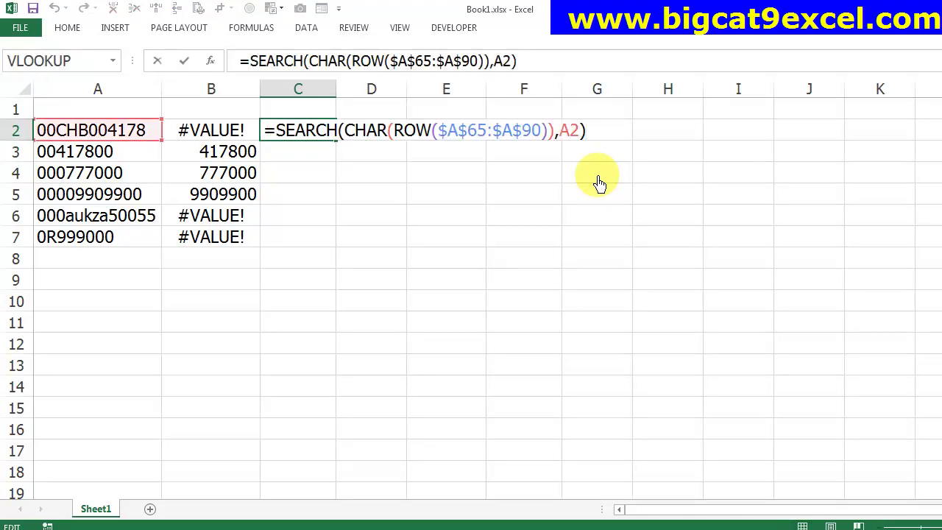
{"action": "key", "text": "Home"}
{"action": "key", "text": "Right"}
{"action": "key", "text": "shift+End"}
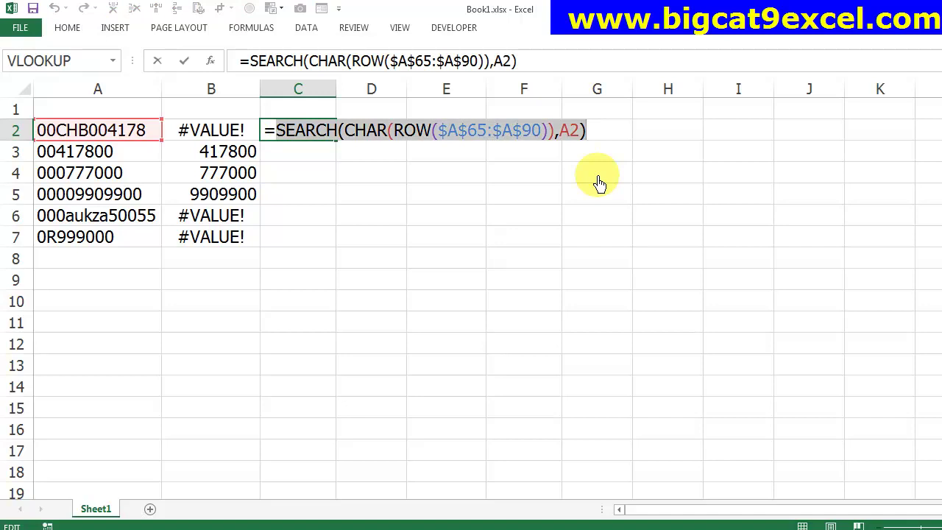
{"action": "key", "text": "F9"}
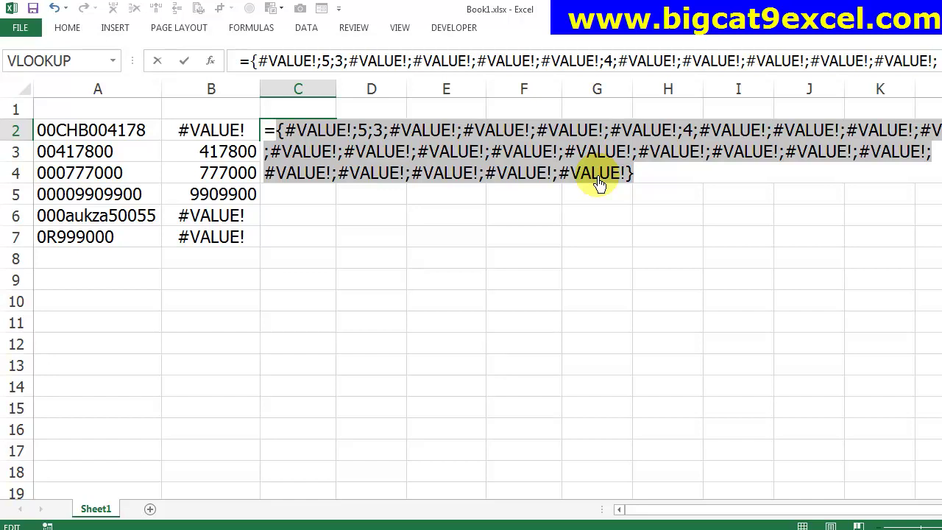
{"action": "key", "text": "Escape"}
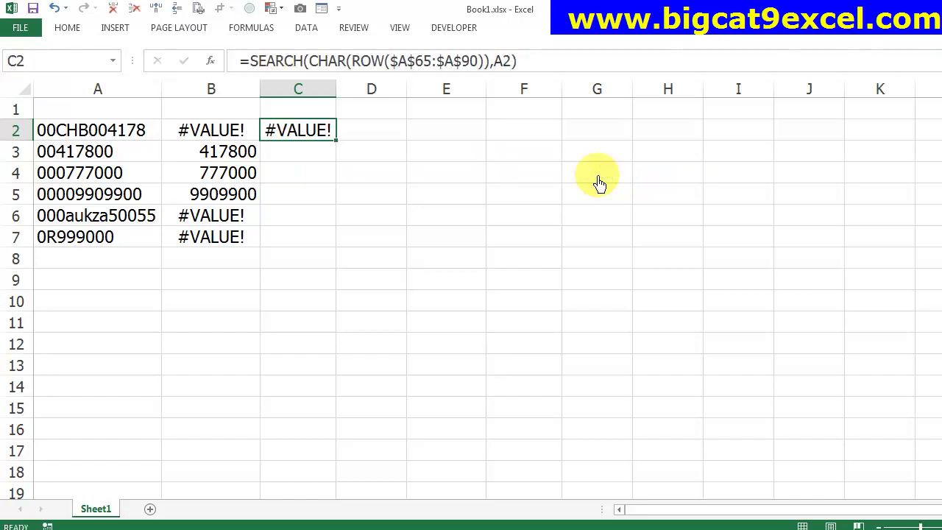
Step: Try a MIN wrapper, abandon it, and begin wrapping the formula in AGGREGATE instead
{"action": "key", "text": "F2"}
{"action": "key", "text": "Home"}
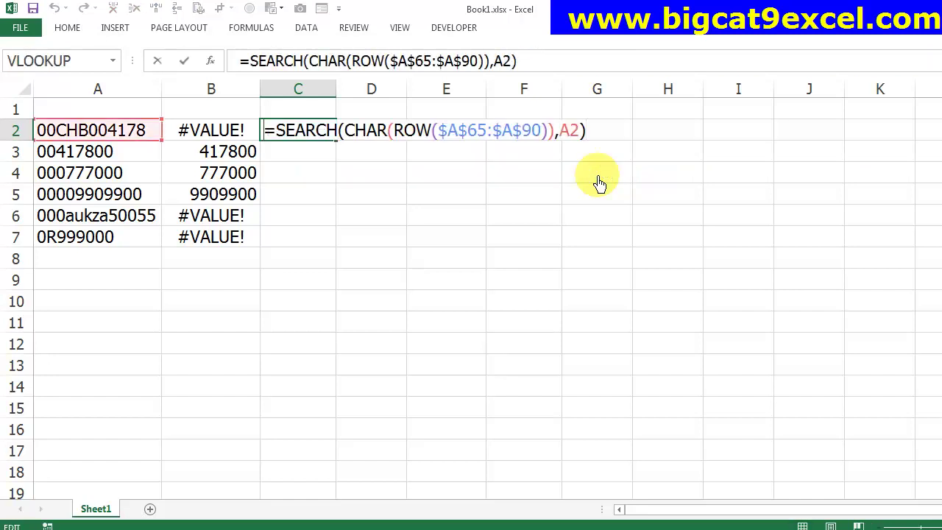
{"action": "key", "text": "Right"}
{"action": "type", "text": "MIN"}
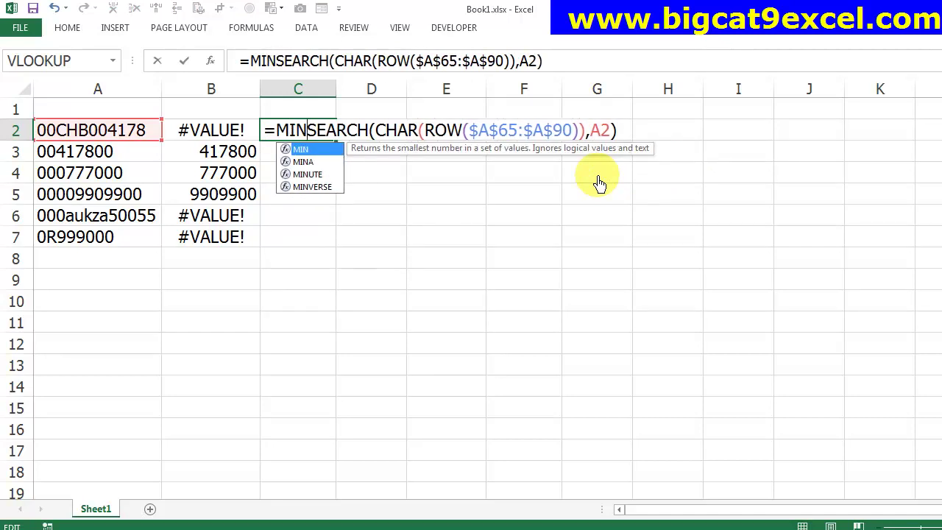
{"action": "type", "text": "("}
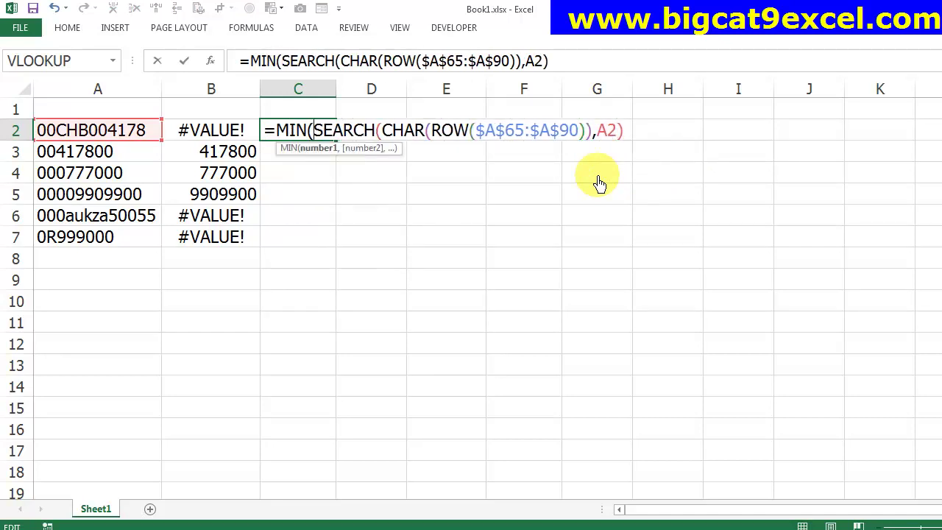
{"action": "key", "text": "Escape"}
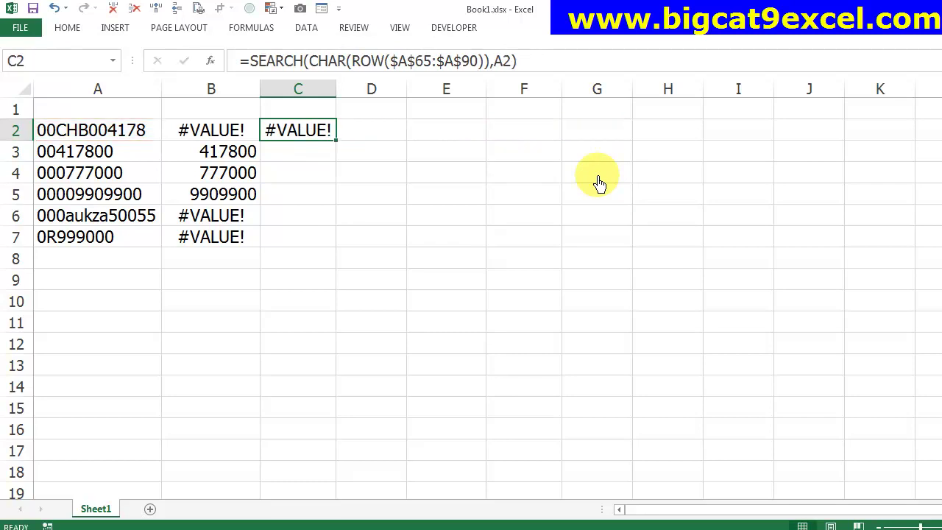
{"action": "key", "text": "F2"}
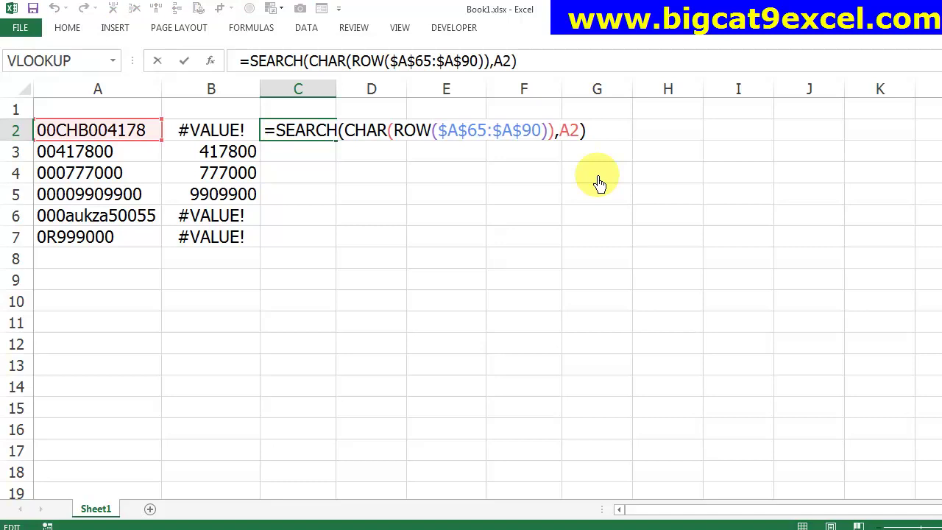
{"action": "type", "text": "AG"}
{"action": "key", "text": "Tab"}
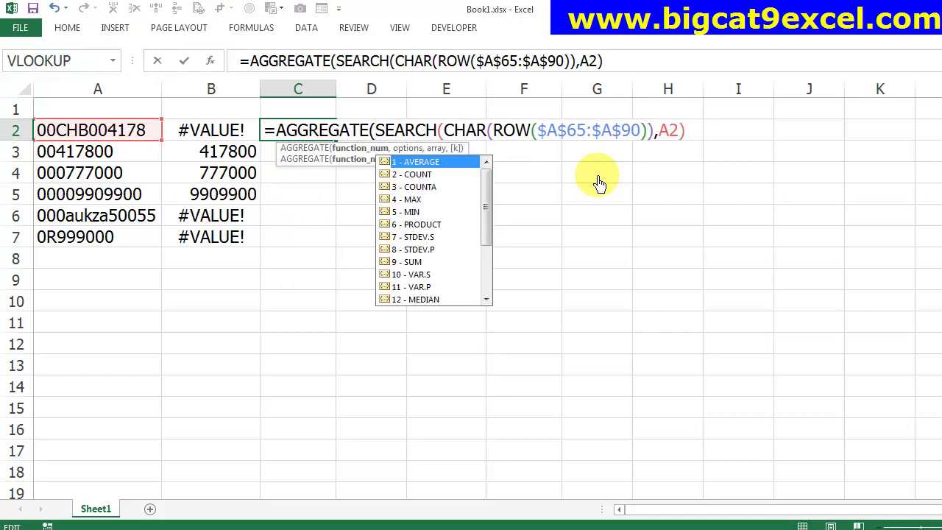
Step: Complete C2 as =AGGREGATE(15,6,SEARCH(CHAR(ROW($A$65:$A$90)),A2),1), using SMALL and ignoring errors
{"action": "left_click", "coordinate": [398, 213]}
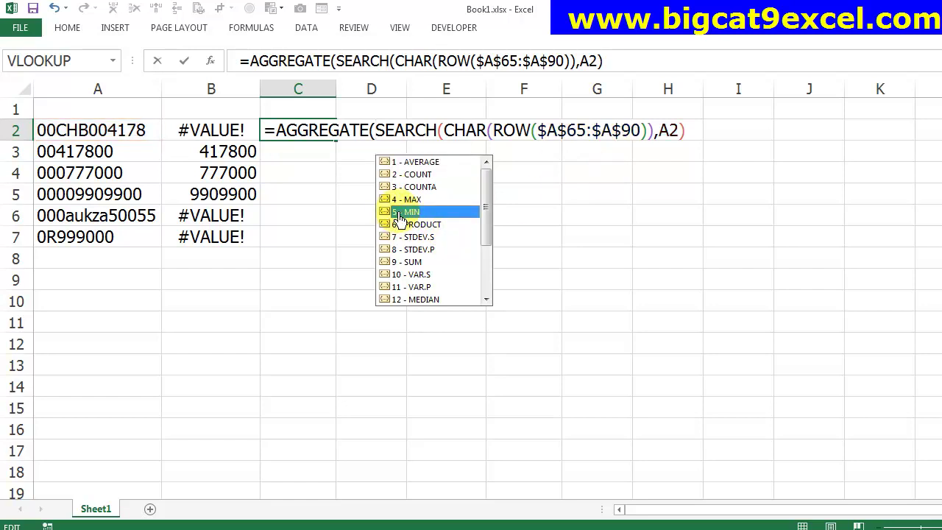
{"action": "left_click_drag", "start_coordinate": [488, 185], "coordinate": [482, 250]}
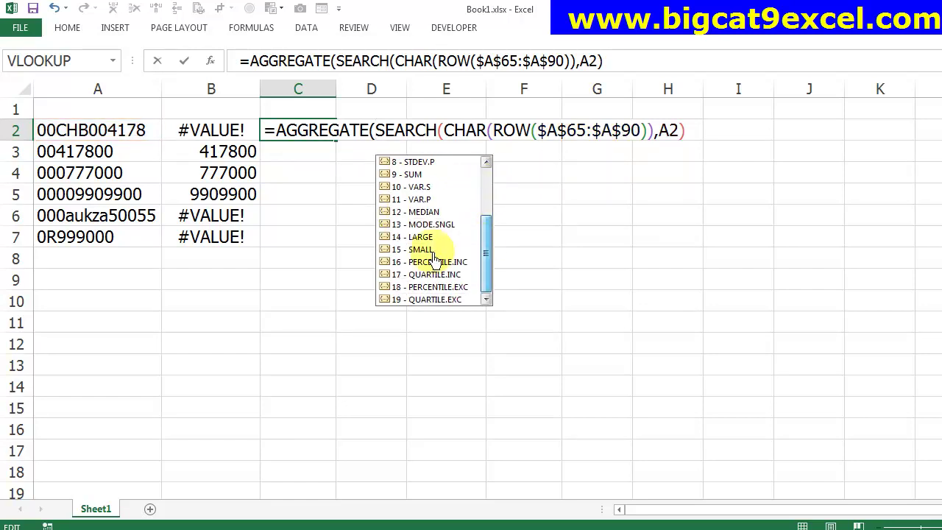
{"action": "left_click", "coordinate": [398, 250]}
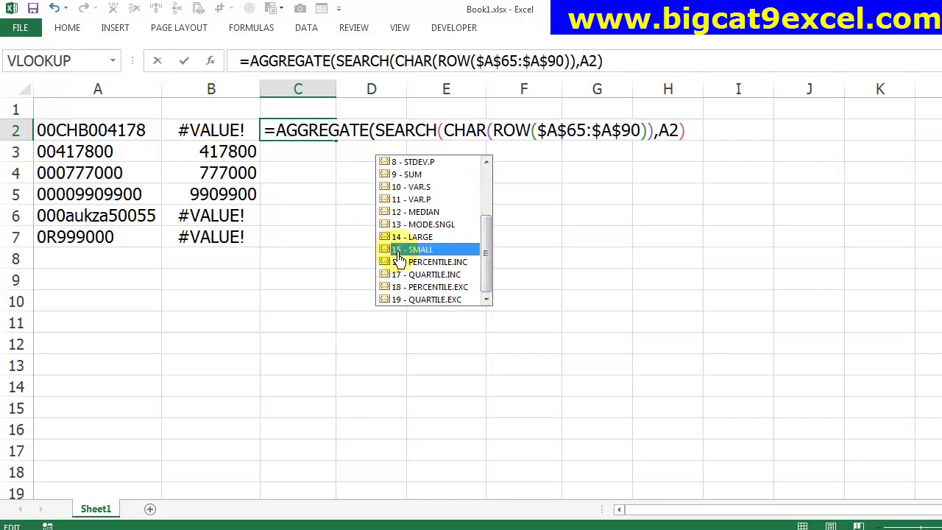
{"action": "double_click", "coordinate": [398, 253]}
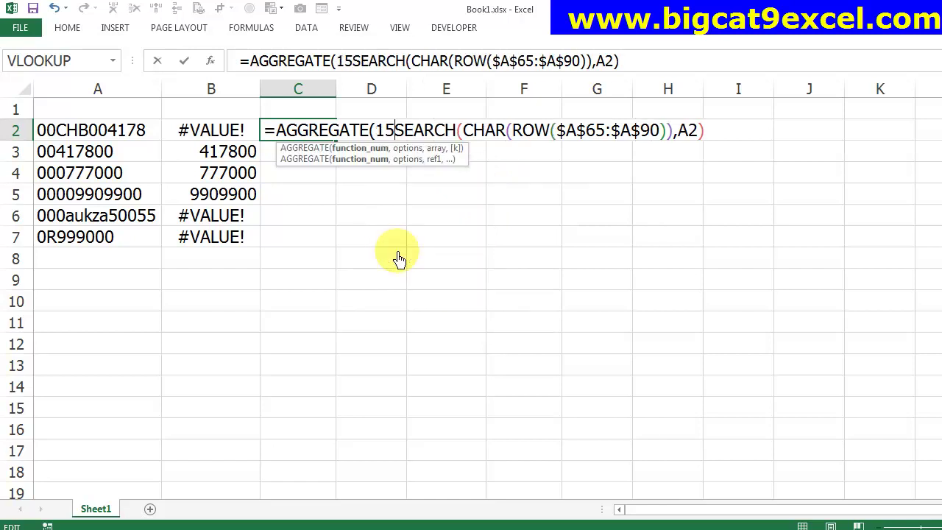
{"action": "type", "text": ","}
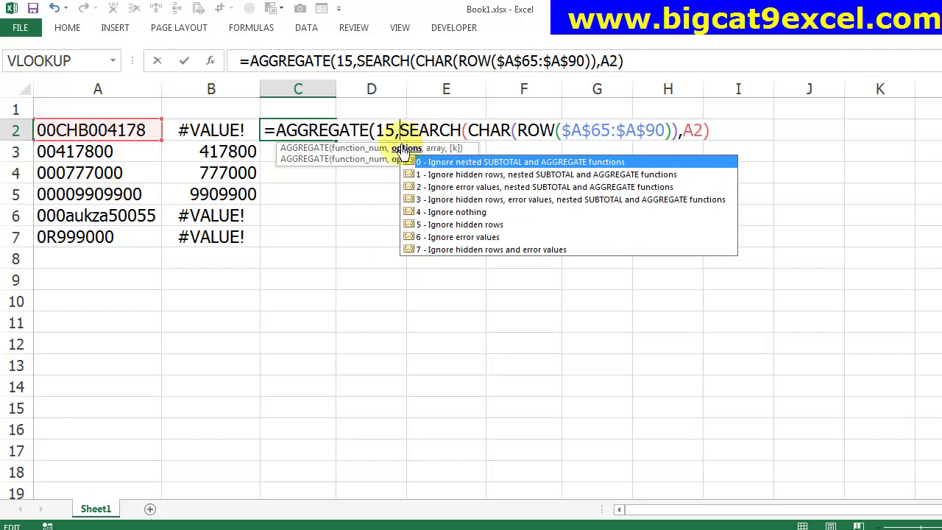
{"action": "left_click", "coordinate": [412, 238]}
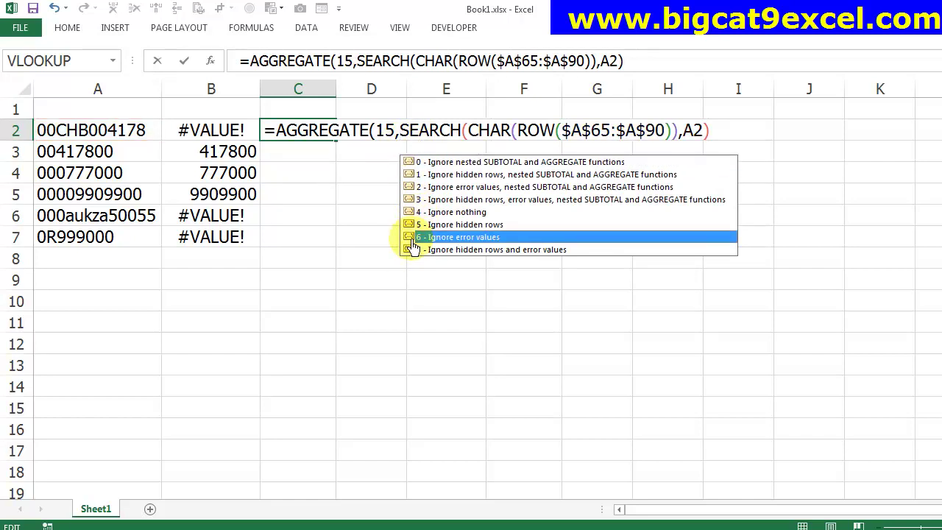
{"action": "double_click", "coordinate": [412, 238]}
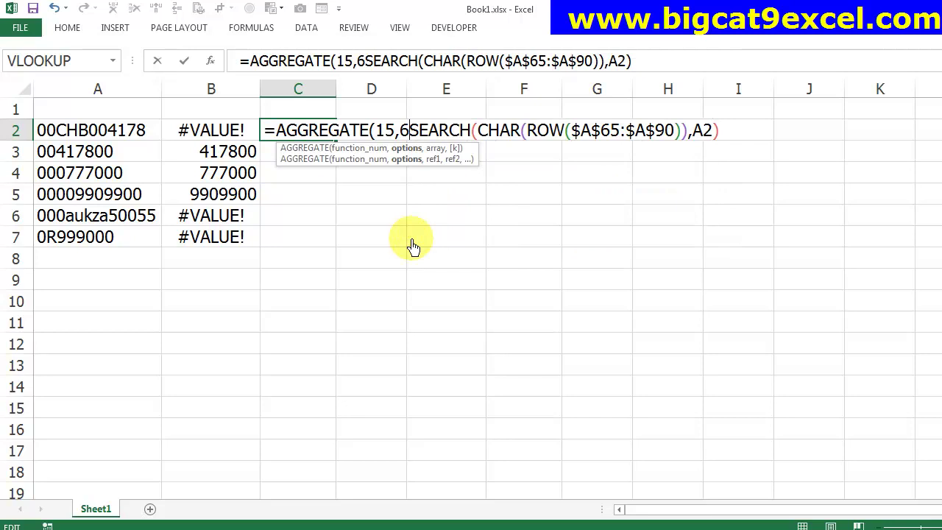
{"action": "type", "text": ","}
{"action": "left_click", "coordinate": [725, 132]}
{"action": "type", "text": ","}
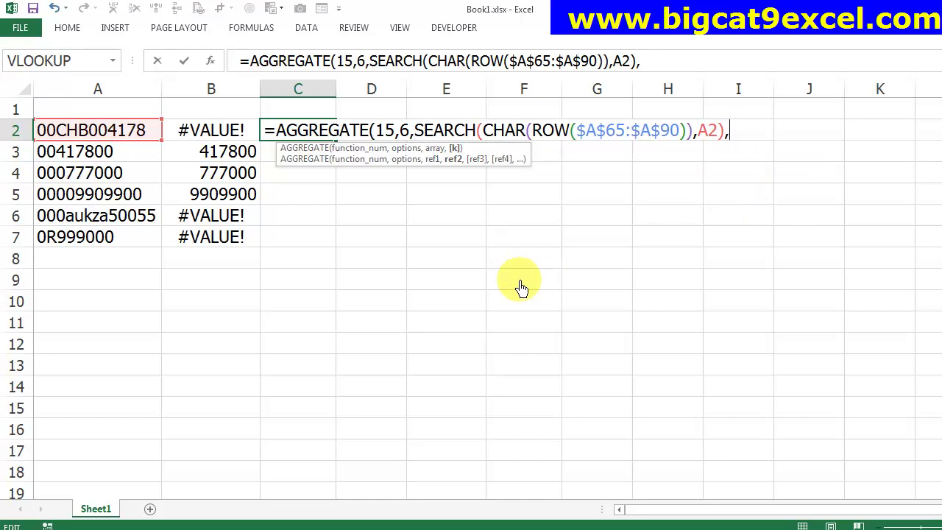
{"action": "type", "text": "1)"}
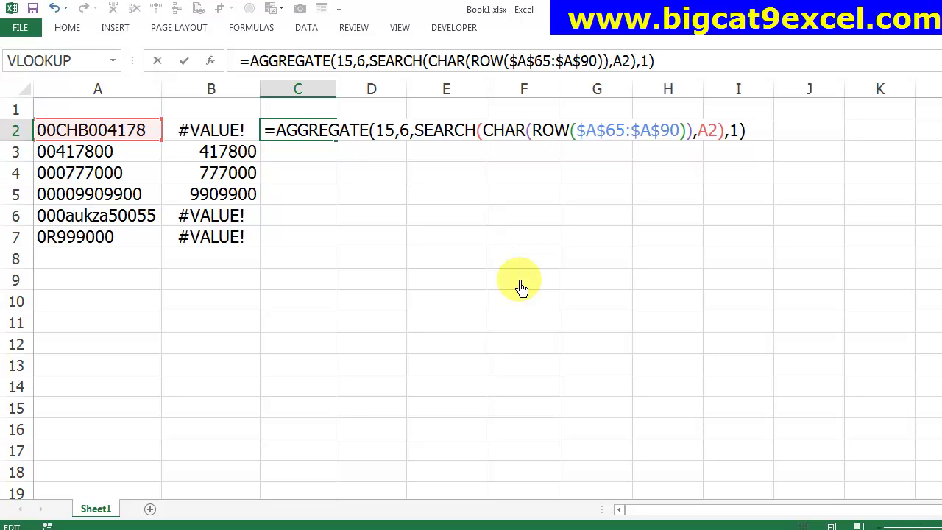
{"action": "key", "text": "Return"}
Step: Copy the C2 formula into C3:C7 and review the first-letter positions (3, #NUM!, 4, 2)
{"action": "key", "text": "Up"}
{"action": "key", "text": "ctrl+c"}
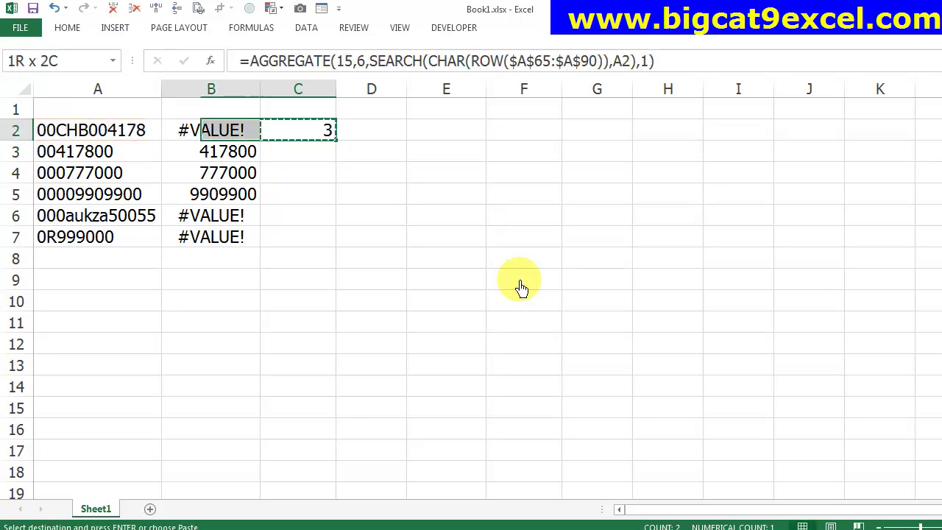
{"action": "key", "text": "shift+Left"}
{"action": "key", "text": "ctrl+shift+Down"}
{"action": "key", "text": "shift+Right"}
{"action": "key", "text": "Return"}
{"action": "key", "text": "Down"}
{"action": "key", "text": "Down"}
{"action": "key", "text": "Down"}
{"action": "key", "text": "Up"}
{"action": "key", "text": "Up"}
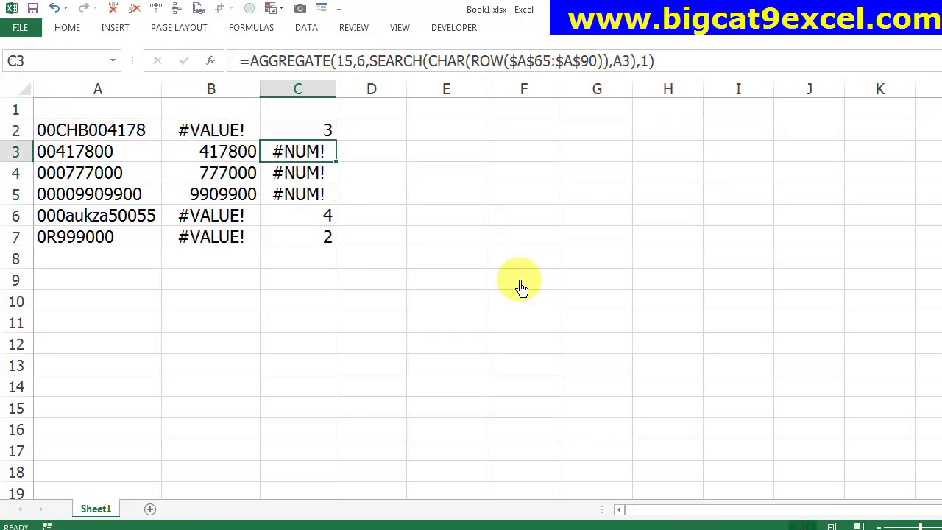
{"action": "key", "text": "Down"}
{"action": "key", "text": "Down"}
{"action": "key", "text": "Down"}
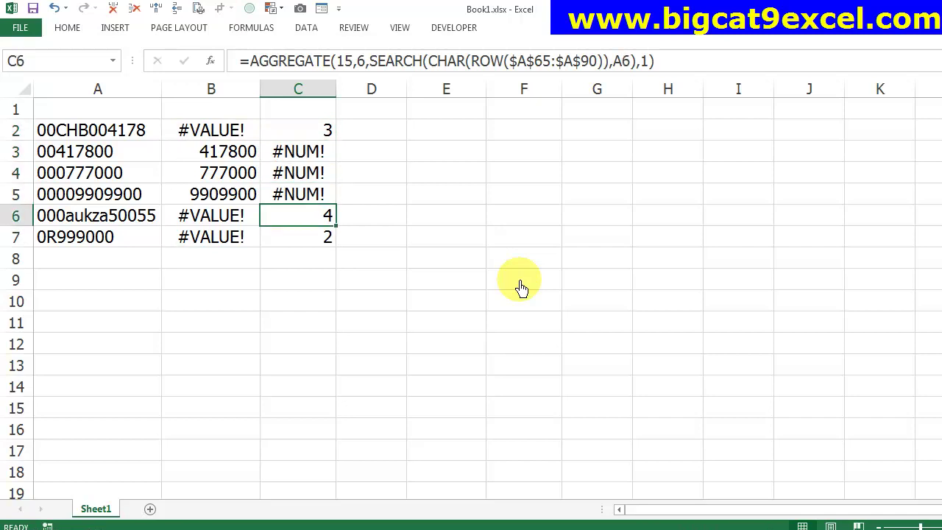
{"action": "key", "text": "Up"}
{"action": "key", "text": "Up"}
{"action": "key", "text": "Up"}
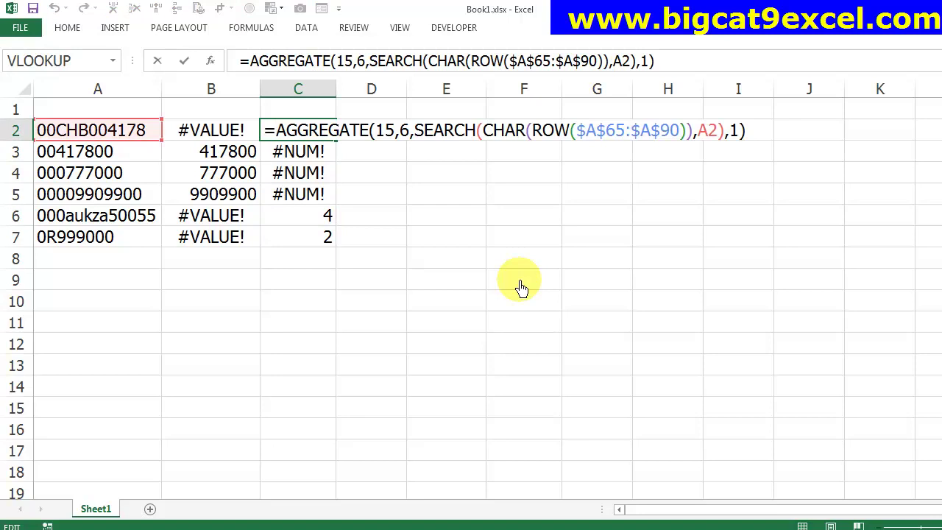
Step: Wrap C2's position formula as =MID(A2,AGGREGATE(...),20) to return text from the first letter
{"action": "type", "text": "MID("}
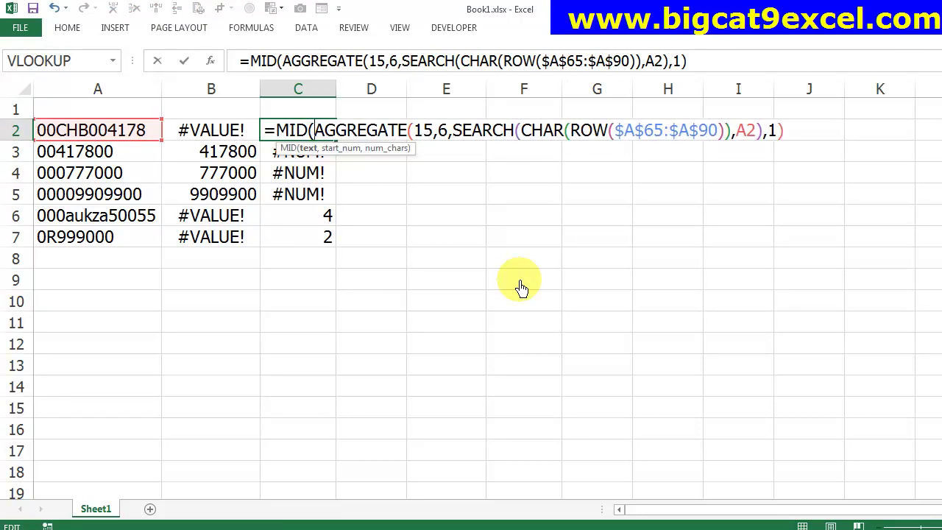
{"action": "type", "text": "A2"}
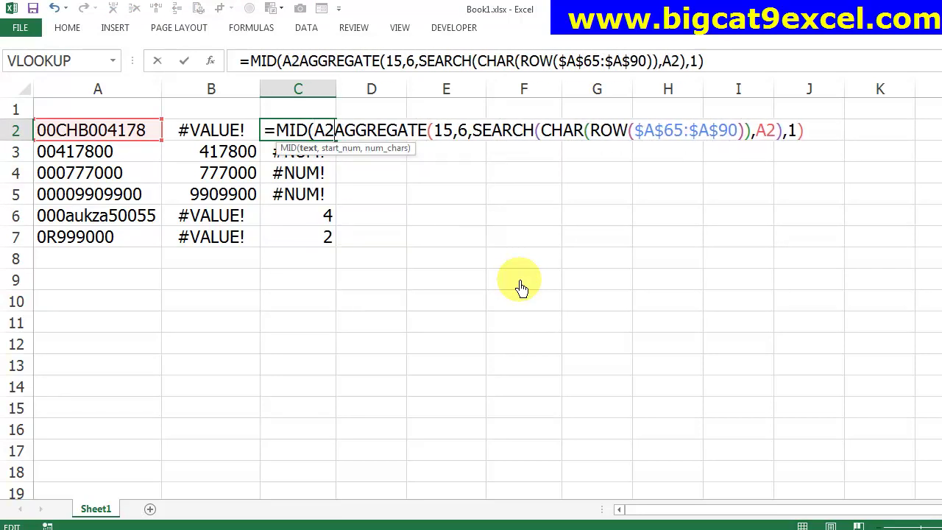
{"action": "type", "text": ","}
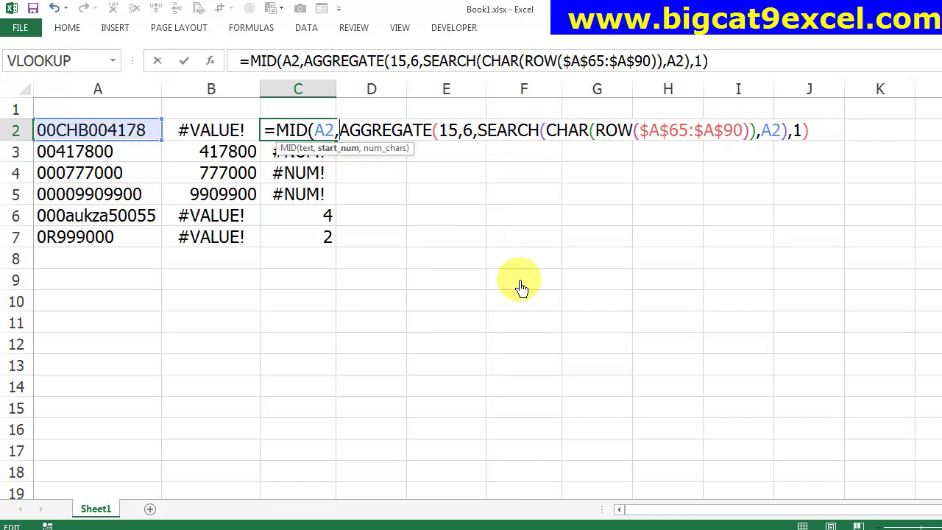
{"action": "left_click", "coordinate": [817, 147]}
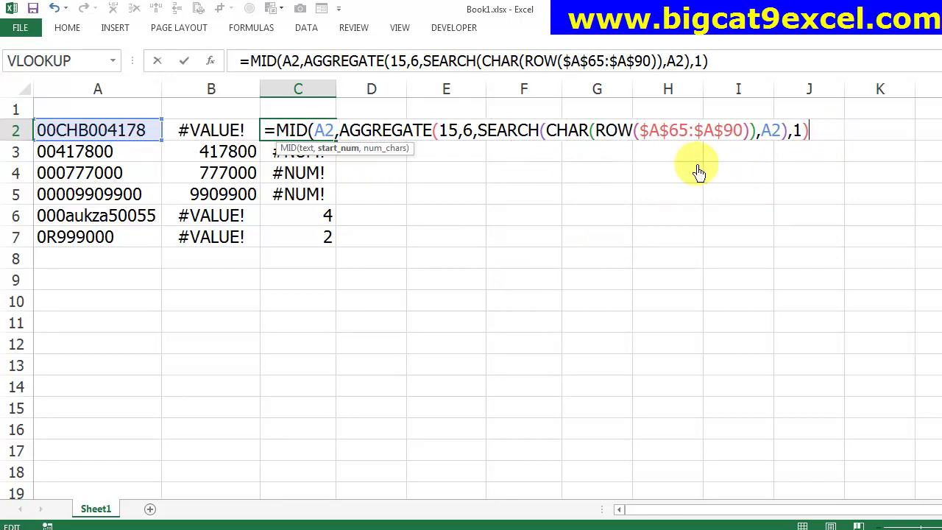
{"action": "type", "text": ",999999"}
{"action": "key", "text": "BackSpace"}
{"action": "key", "text": "BackSpace"}
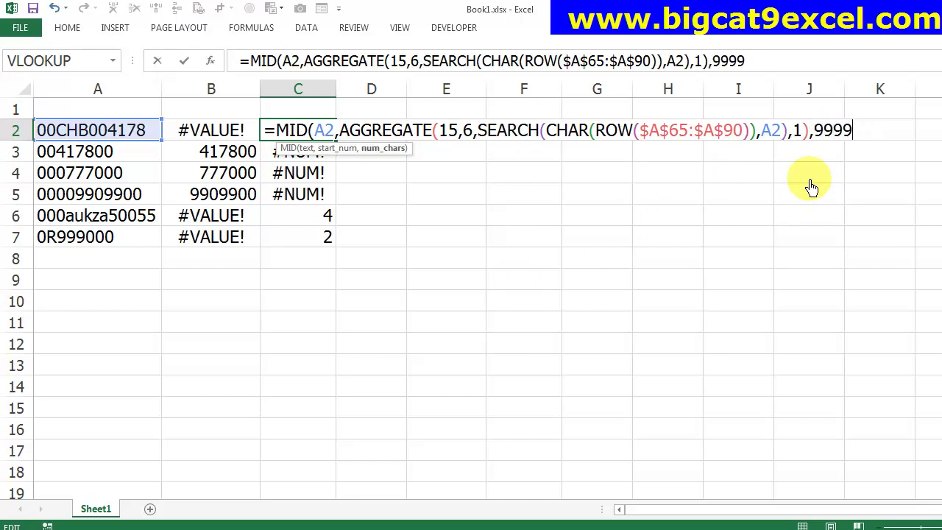
{"action": "key", "text": "BackSpace"}
{"action": "key", "text": "BackSpace"}
{"action": "key", "text": "BackSpace"}
{"action": "type", "text": "9"}
{"action": "key", "text": "BackSpace"}
{"action": "key", "text": "BackSpace"}
{"action": "type", "text": "20"}
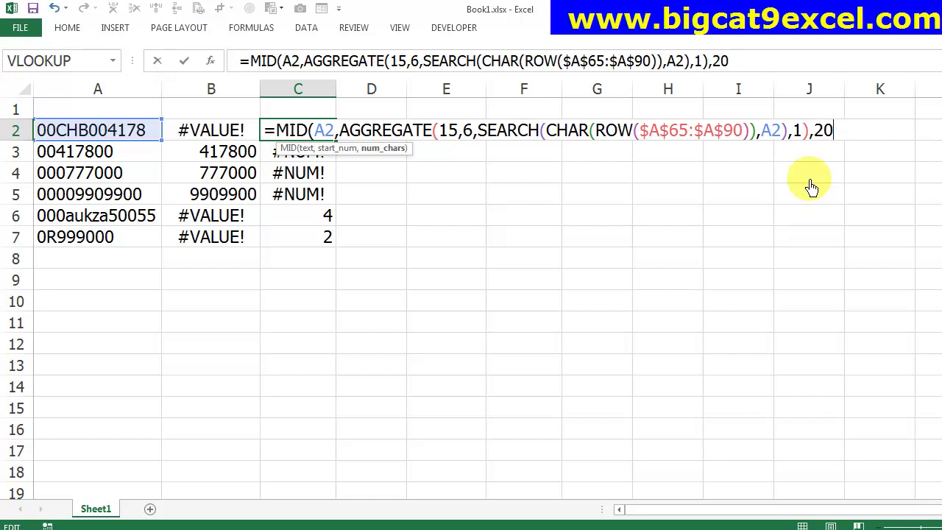
{"action": "key", "text": "Return"}
Step: Copy the MID formula down C2:C7 and review the results, including #NUM! for the numeric codes
{"action": "key", "text": "Up"}
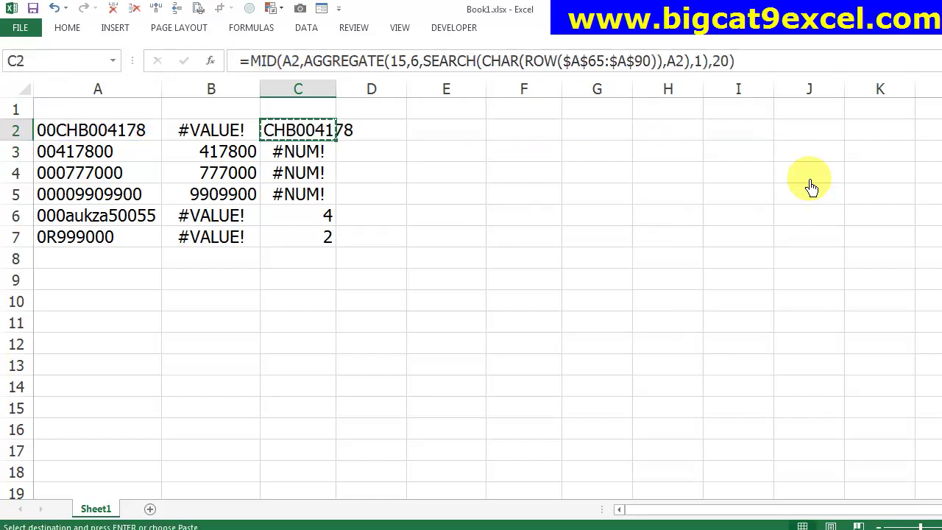
{"action": "key", "text": "ctrl+c"}
{"action": "key", "text": "shift+Down"}
{"action": "key", "text": "shift+Down"}
{"action": "key", "text": "shift+Down"}
{"action": "key", "text": "shift+Down"}
{"action": "key", "text": "shift+Down"}
{"action": "key", "text": "ctrl+v"}
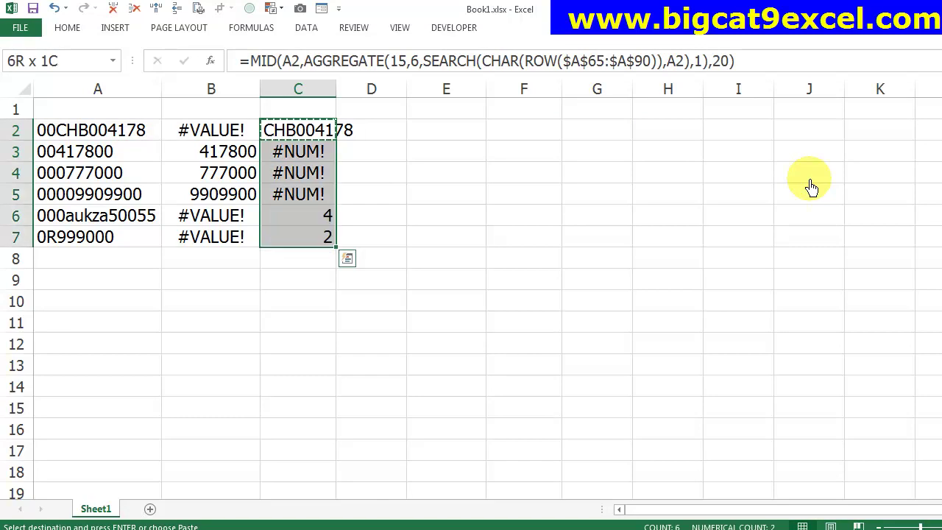
{"action": "key", "text": "Return"}
{"action": "key", "text": "Down"}
{"action": "key", "text": "Down"}
{"action": "key", "text": "Down"}
{"action": "key", "text": "Down"}
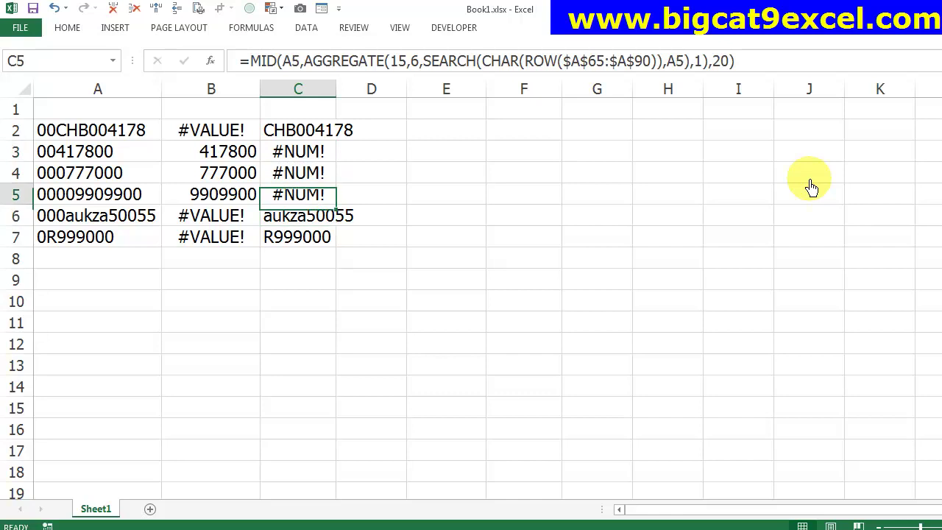
{"action": "key", "text": "Up"}
{"action": "key", "text": "Up"}
{"action": "key", "text": "Up"}
{"action": "key", "text": "shift+Down"}
{"action": "key", "text": "shift+Down"}
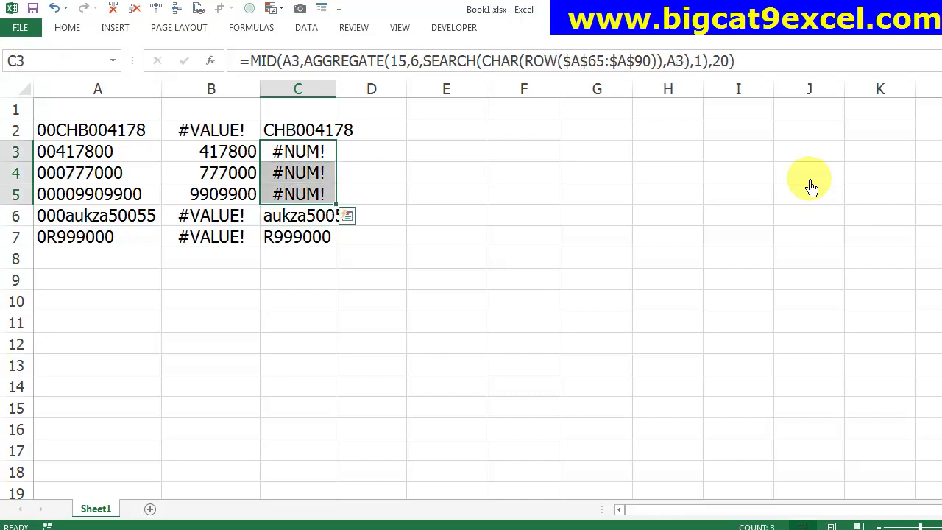
{"action": "key", "text": "Down"}
{"action": "key", "text": "Up"}
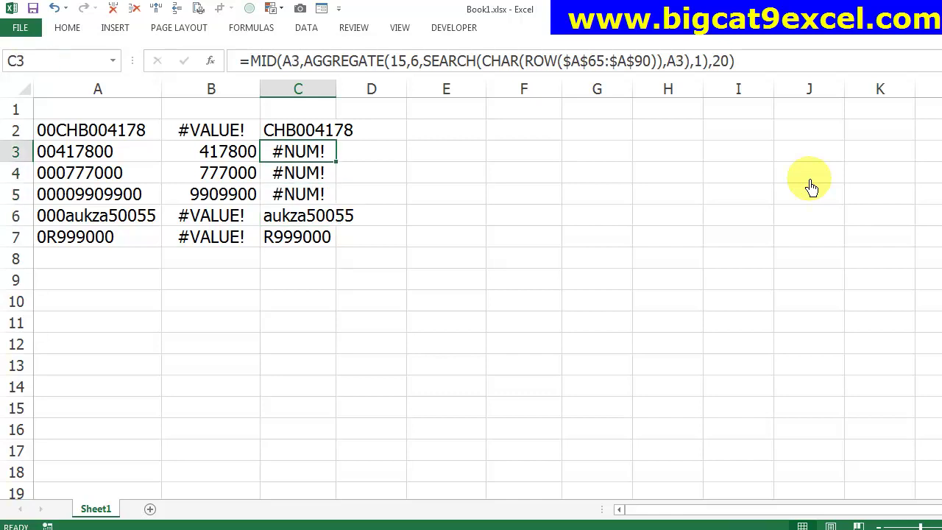
{"action": "key", "text": "Up"}
Step: Copy the MID formula text from C2 while leaving the cell unchanged
{"action": "key", "text": "F2"}
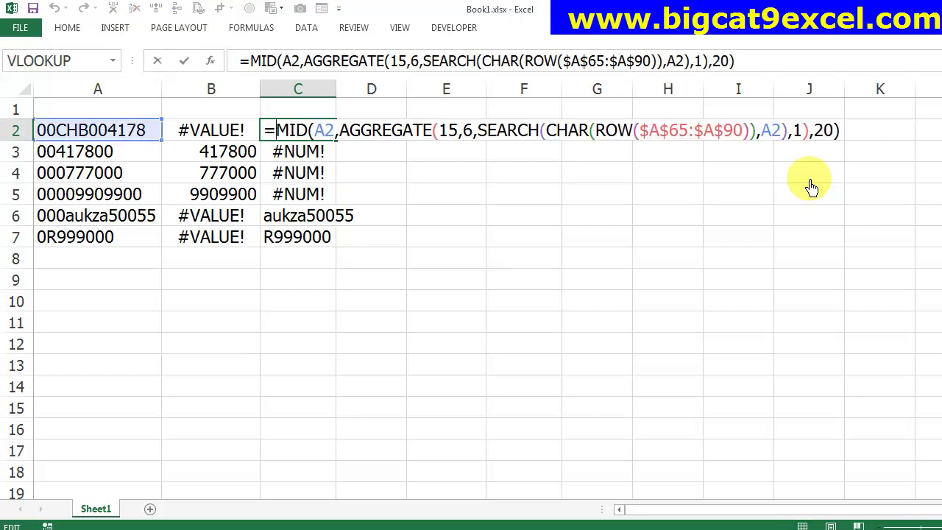
{"action": "key", "text": "Home"}
{"action": "key", "text": "Right"}
{"action": "key", "text": "shift+End"}
{"action": "key", "text": "Escape"}
Step: Change B2 to =IFERROR(A2+0,MID(...)), pasting the copied MID formula as the fallback
{"action": "key", "text": "Left"}
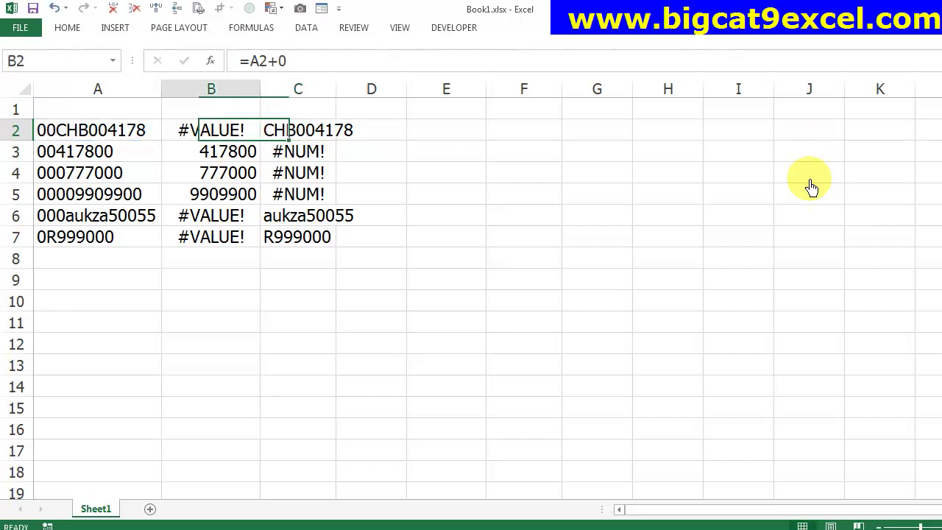
{"action": "key", "text": "F2"}
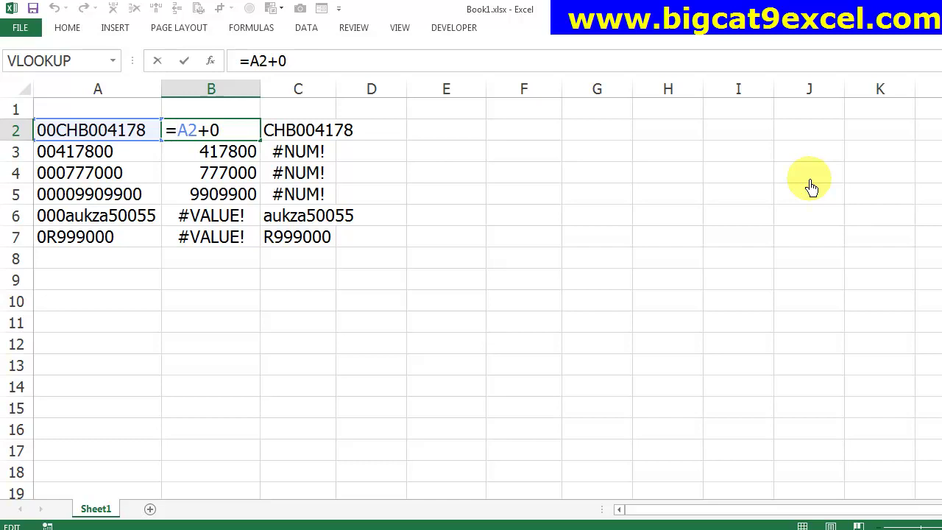
{"action": "type", "text": "IFERROR("}
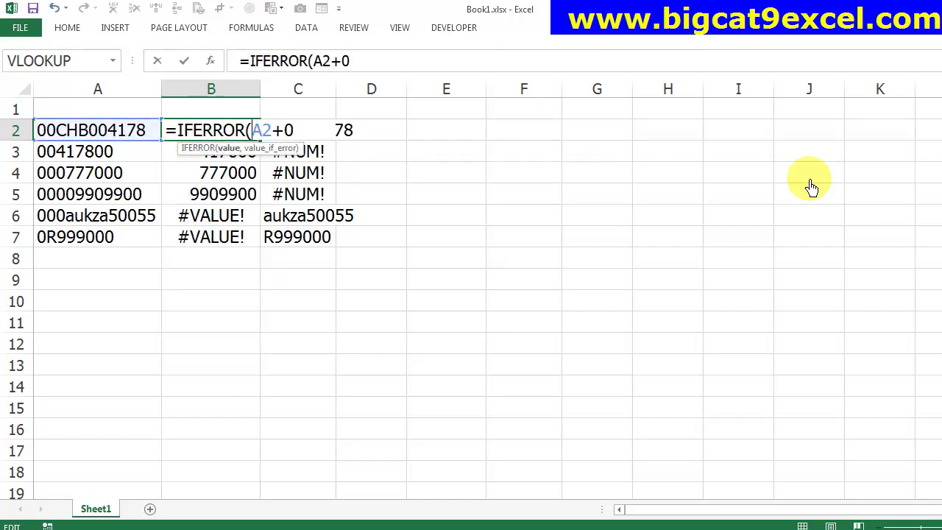
{"action": "key", "text": "End"}
{"action": "type", "text": ","}
{"action": "key", "text": "ctrl+v"}
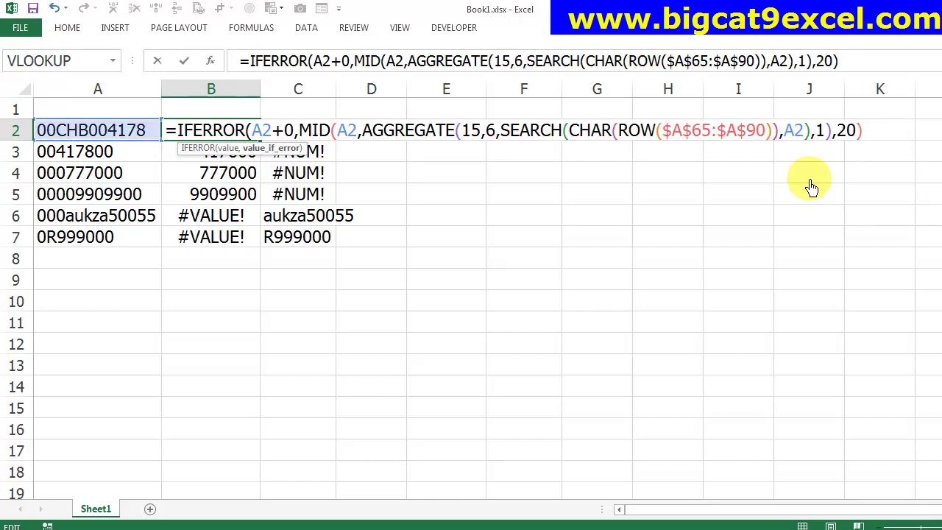
{"action": "key", "text": "Return"}
Step: Copy the B2 formula down to B2:B7 and clear the helper results from C2:C7
{"action": "key", "text": "Up"}
{"action": "key", "text": "ctrl+c"}
{"action": "key", "text": "ctrl+shift+Down"}
{"action": "key", "text": "Return"}
{"action": "key", "text": "Right"}
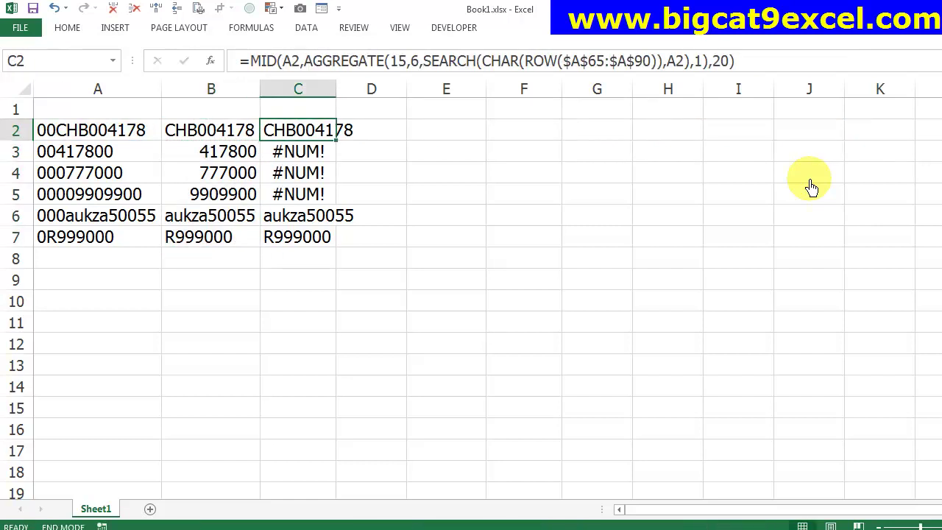
{"action": "key", "text": "ctrl+shift+Down"}
{"action": "key", "text": "ctrl+z"}
{"action": "key", "text": "ctrl+z"}
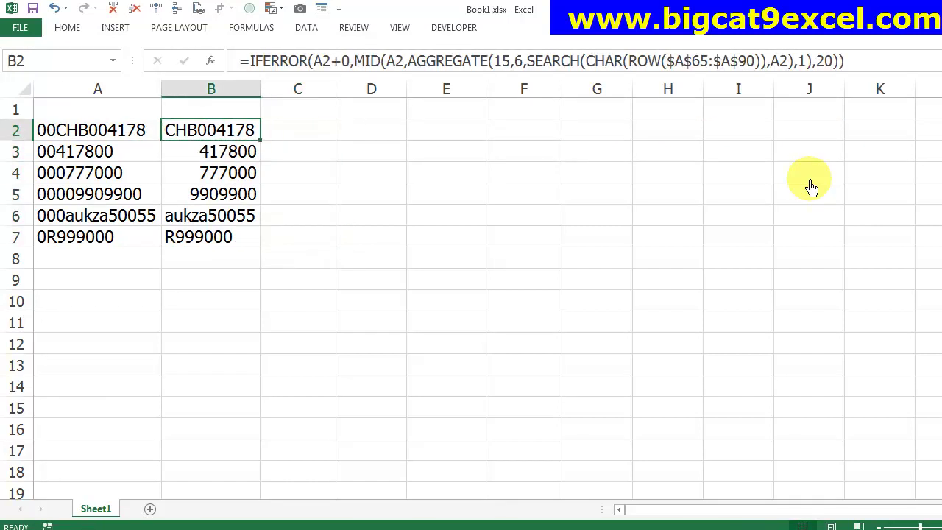
{"action": "key", "text": "F2"}
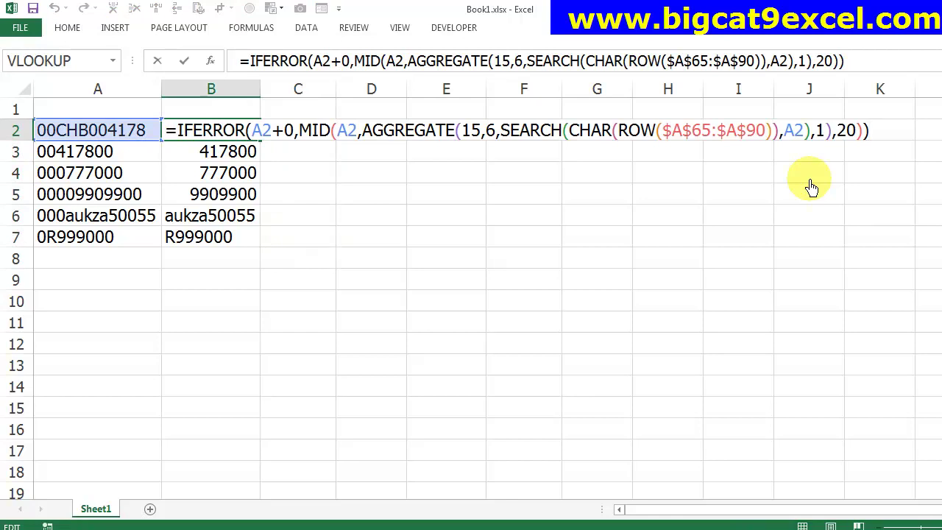